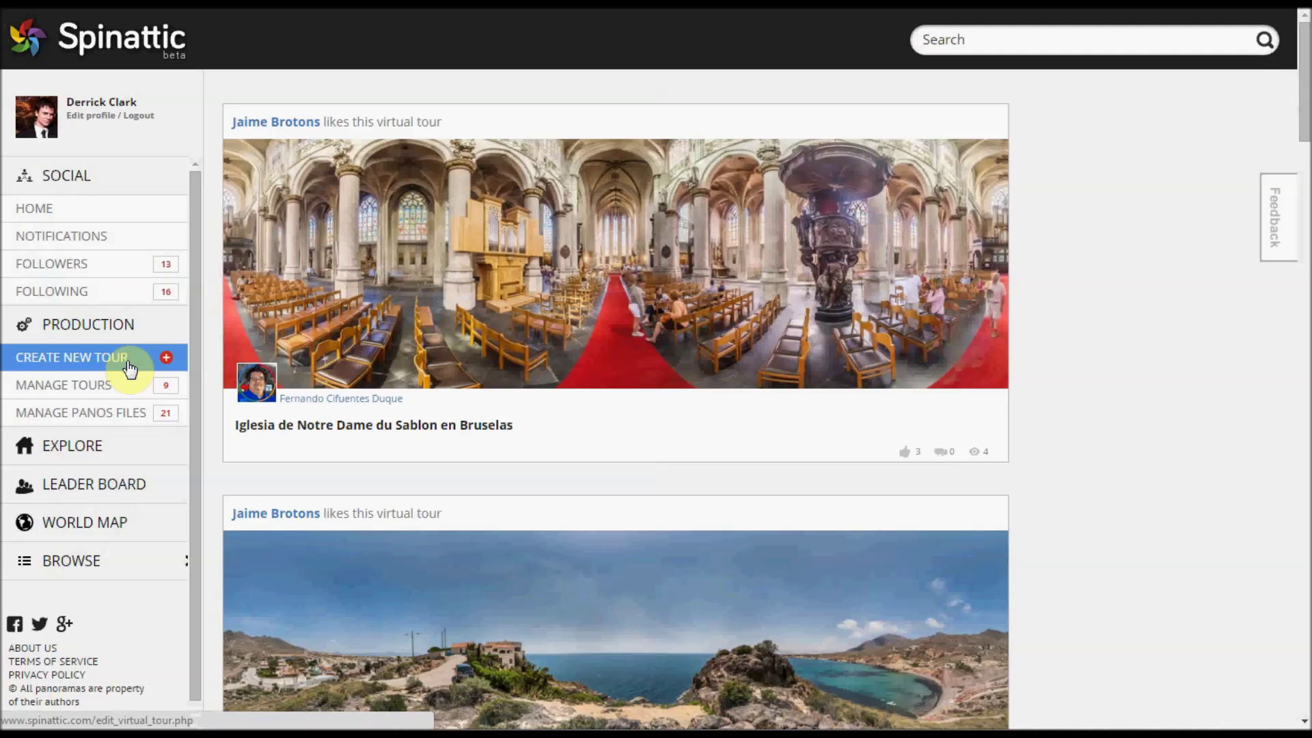
Step: Create a new tour and upload the partyboat cabin, dock_tiki and party boat deck panoramas
left_click(63, 358)
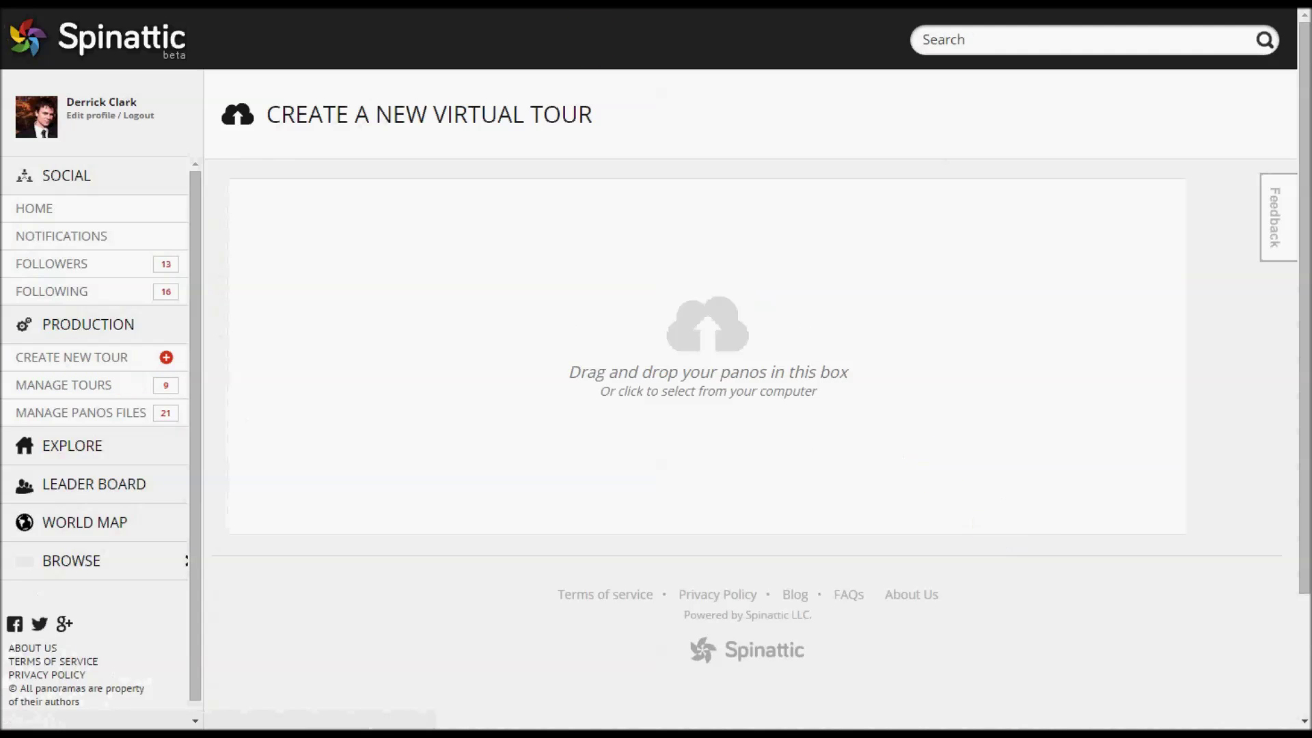
left_click(694, 450)
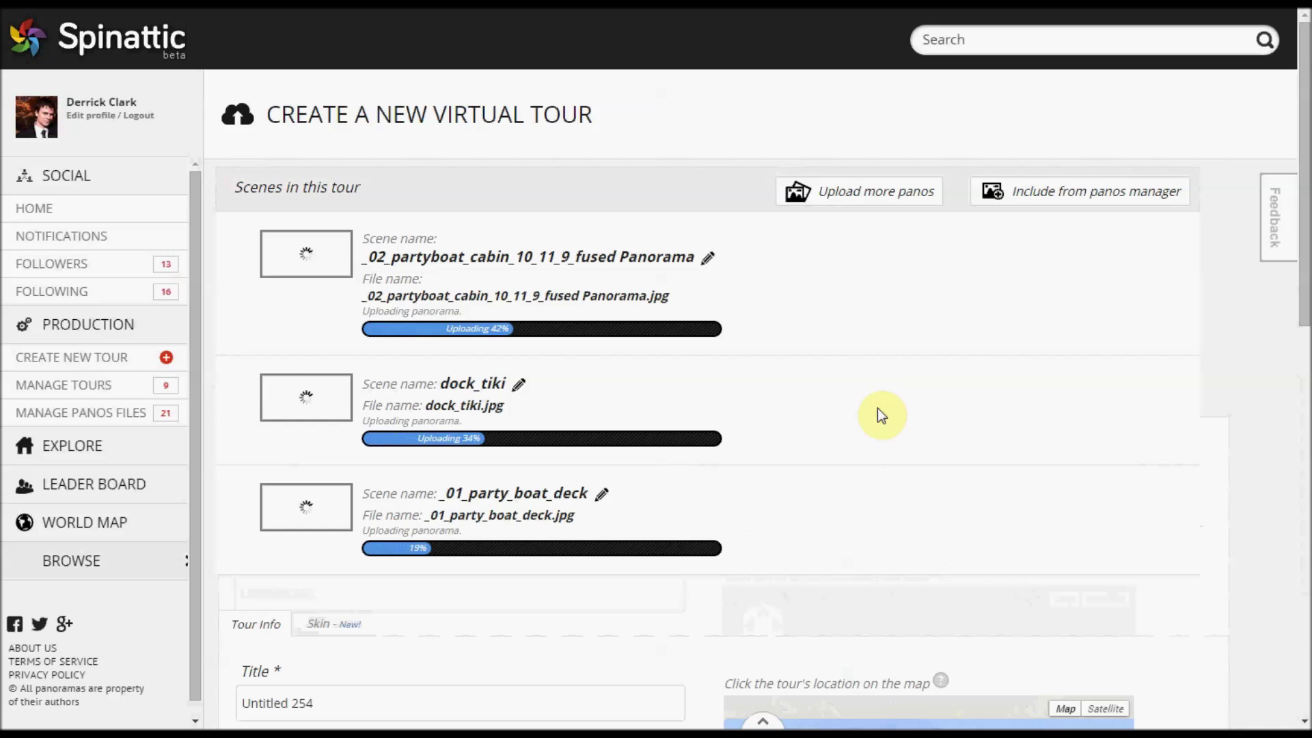
Step: Replace the placeholder title 'Untitled 254' with 'Party Boat'
scroll(793, 280, "down", 3)
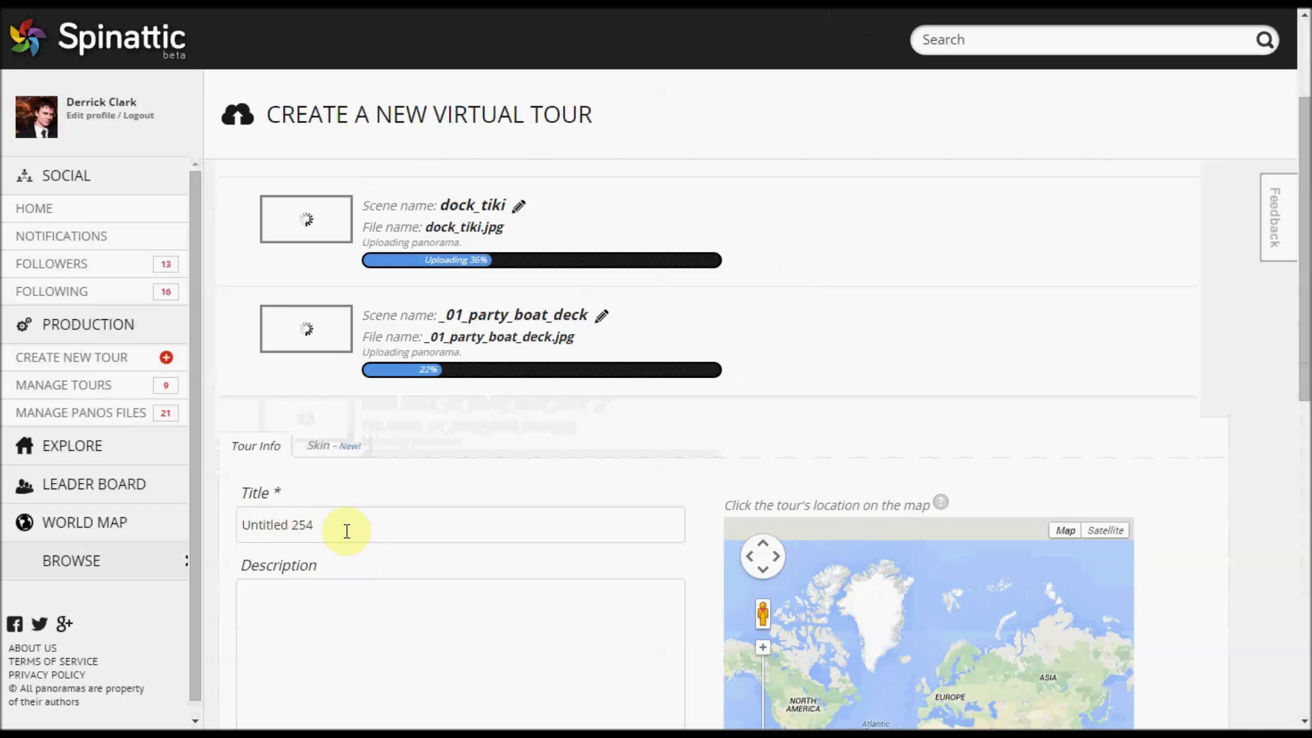
scroll(636, 526, "up", 3)
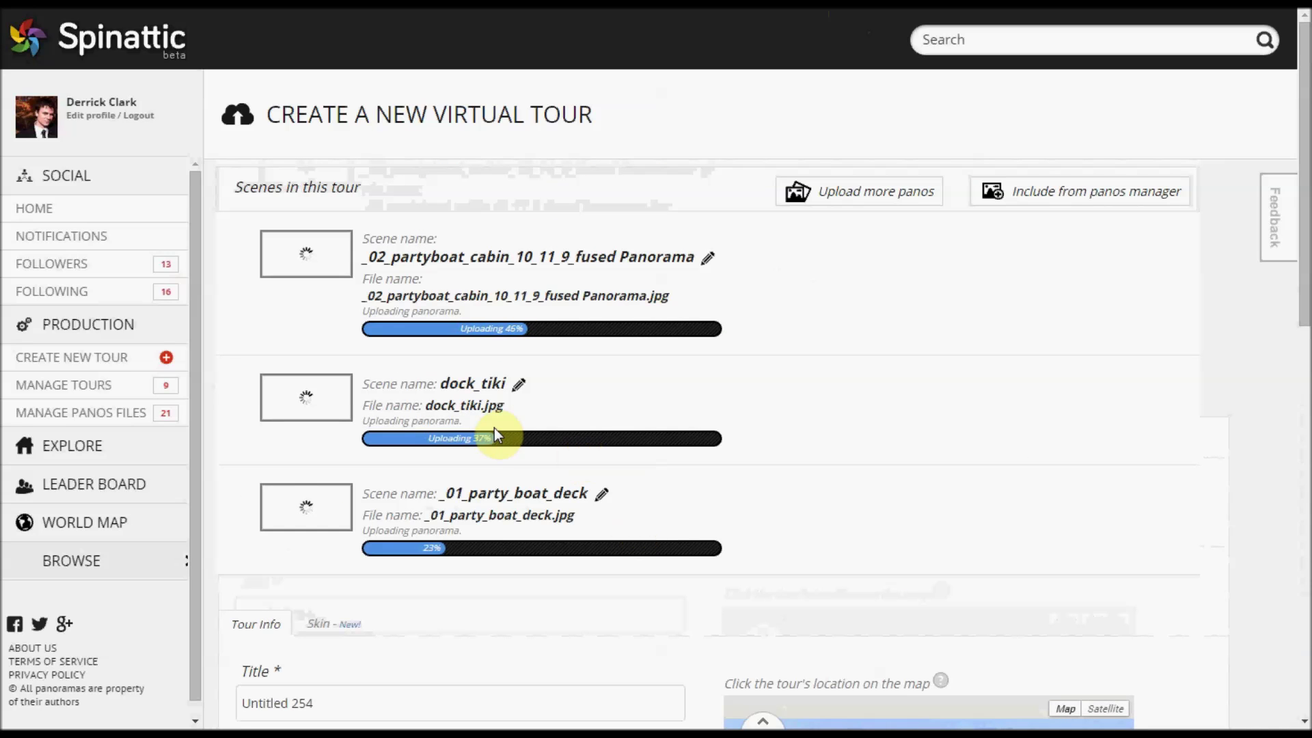
scroll(498, 451, "down", 3)
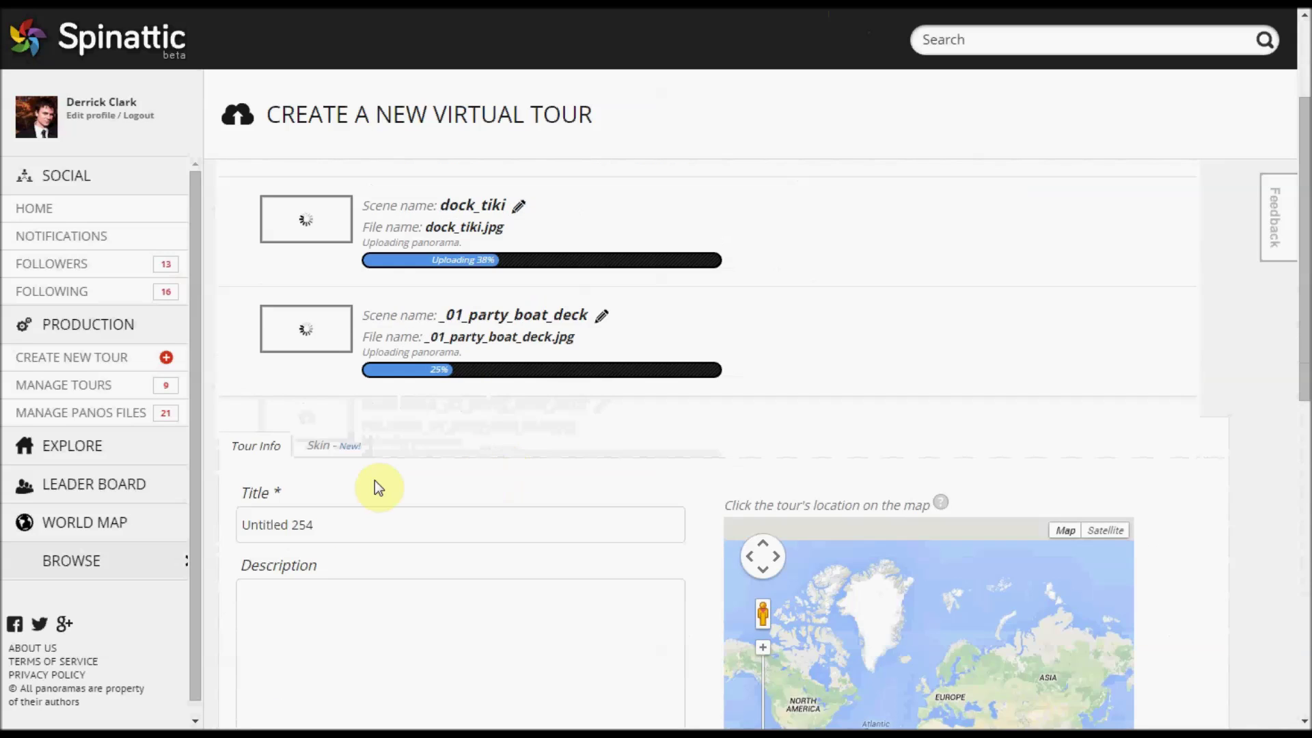
left_click_drag(321, 525, 171, 513)
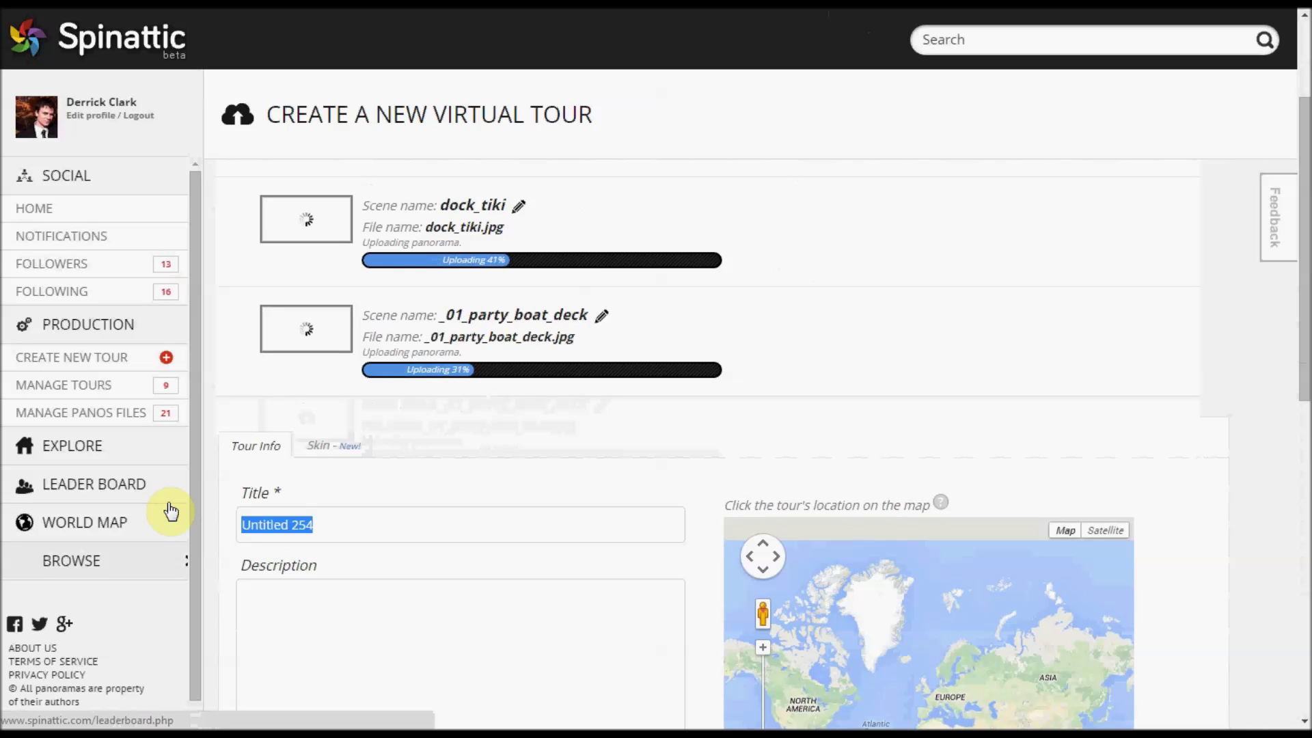
type("Party V")
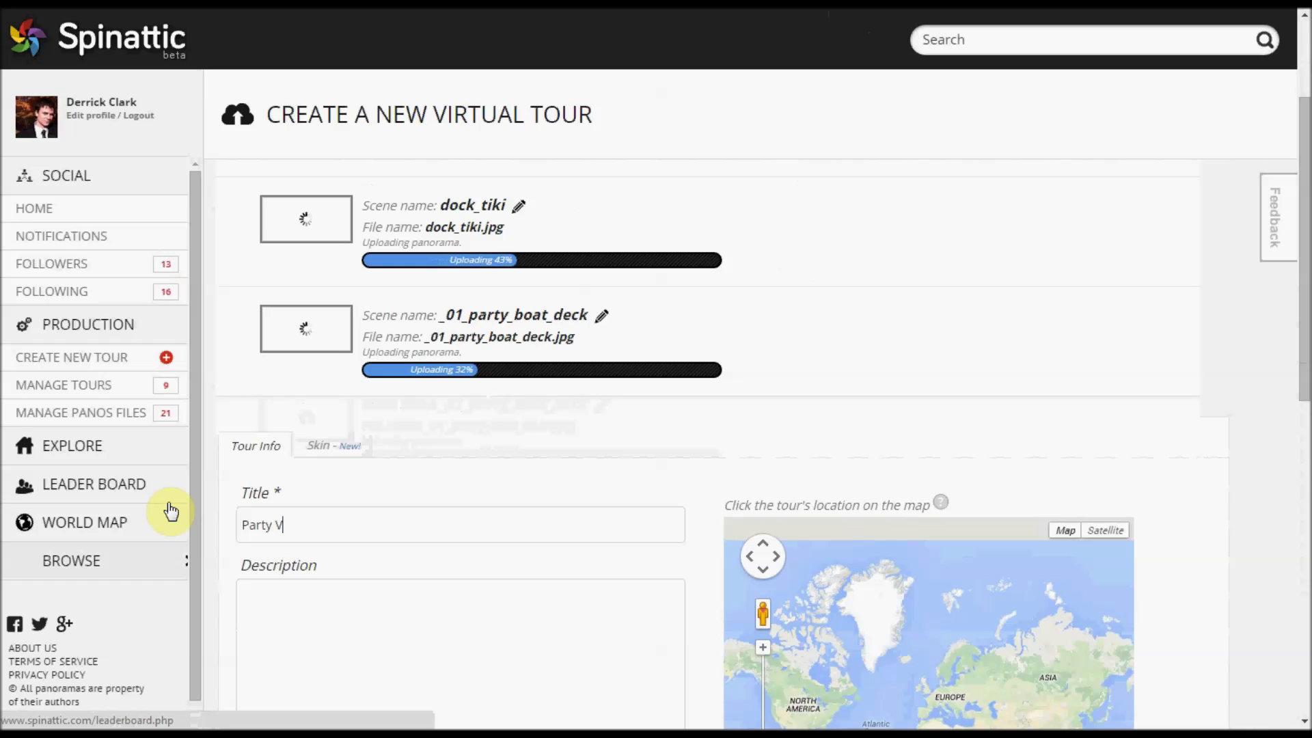
key("BackSpace")
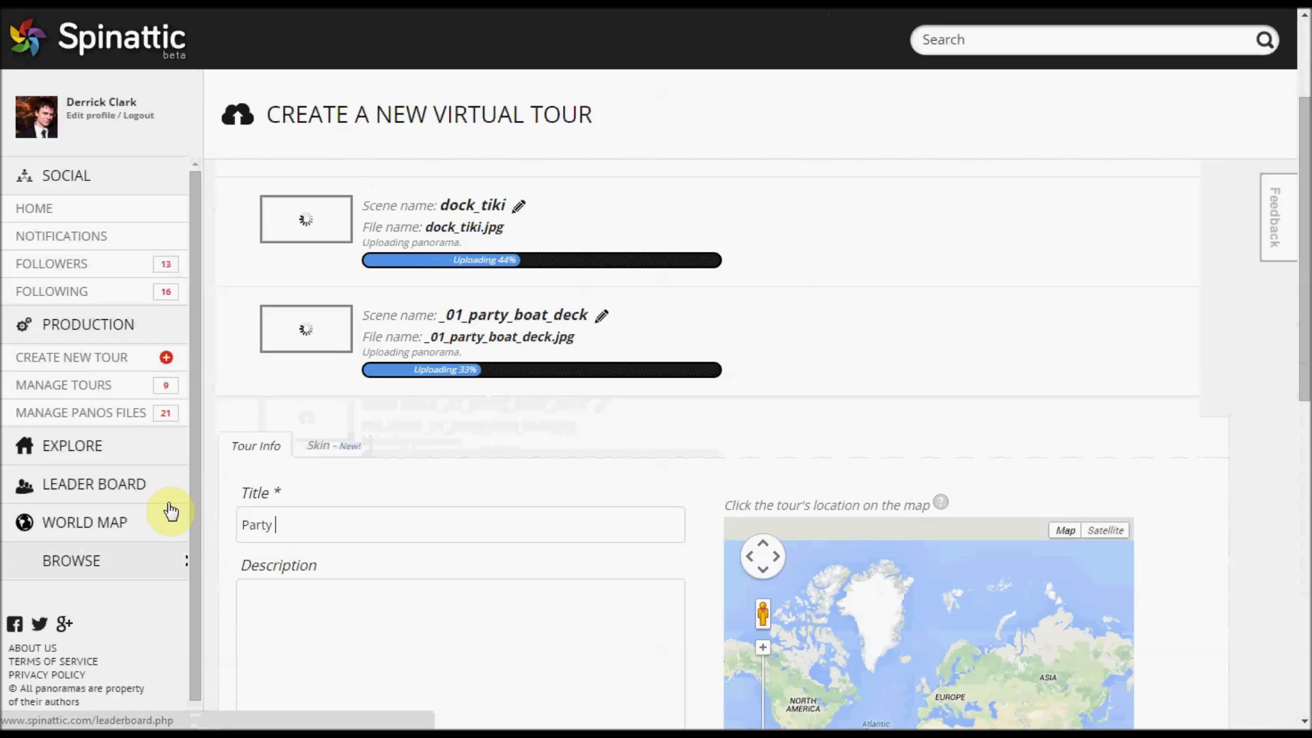
type("Boat")
Step: Enter the description 'A boat in the Fingerlakes NY.'
left_click(261, 589)
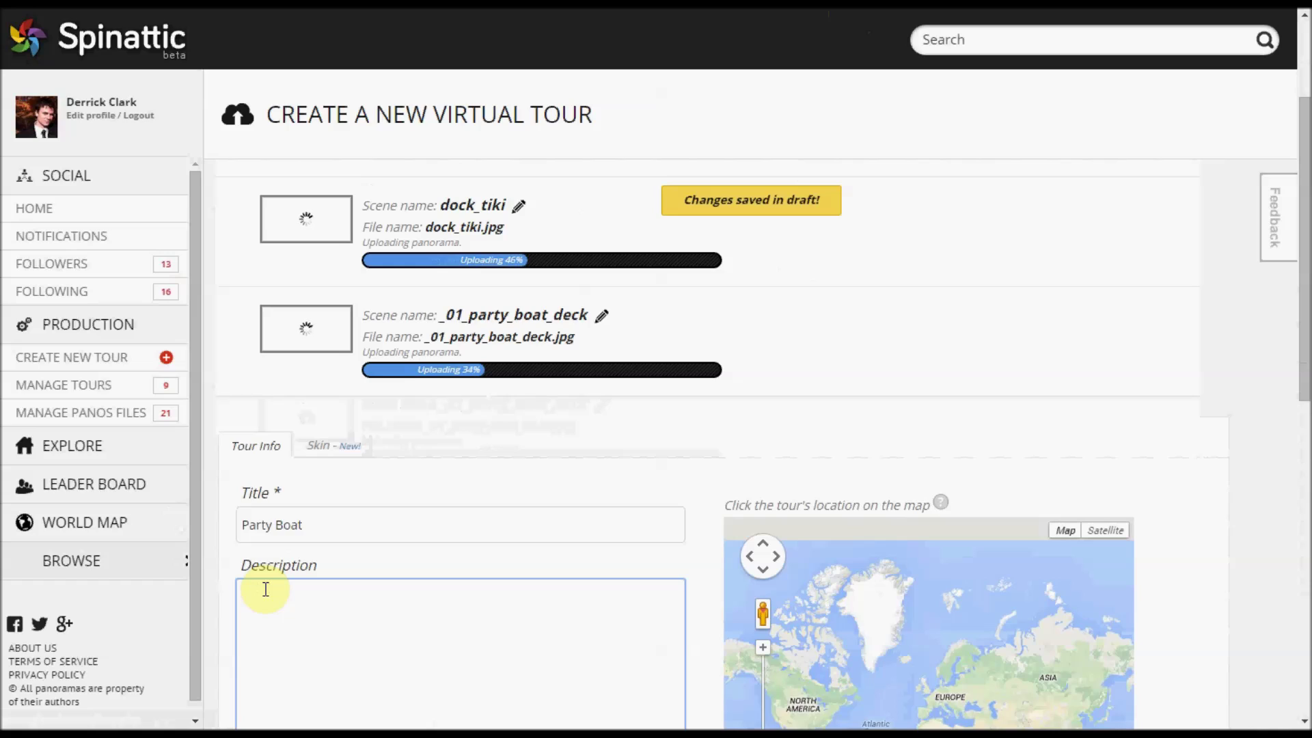
type("A boat ")
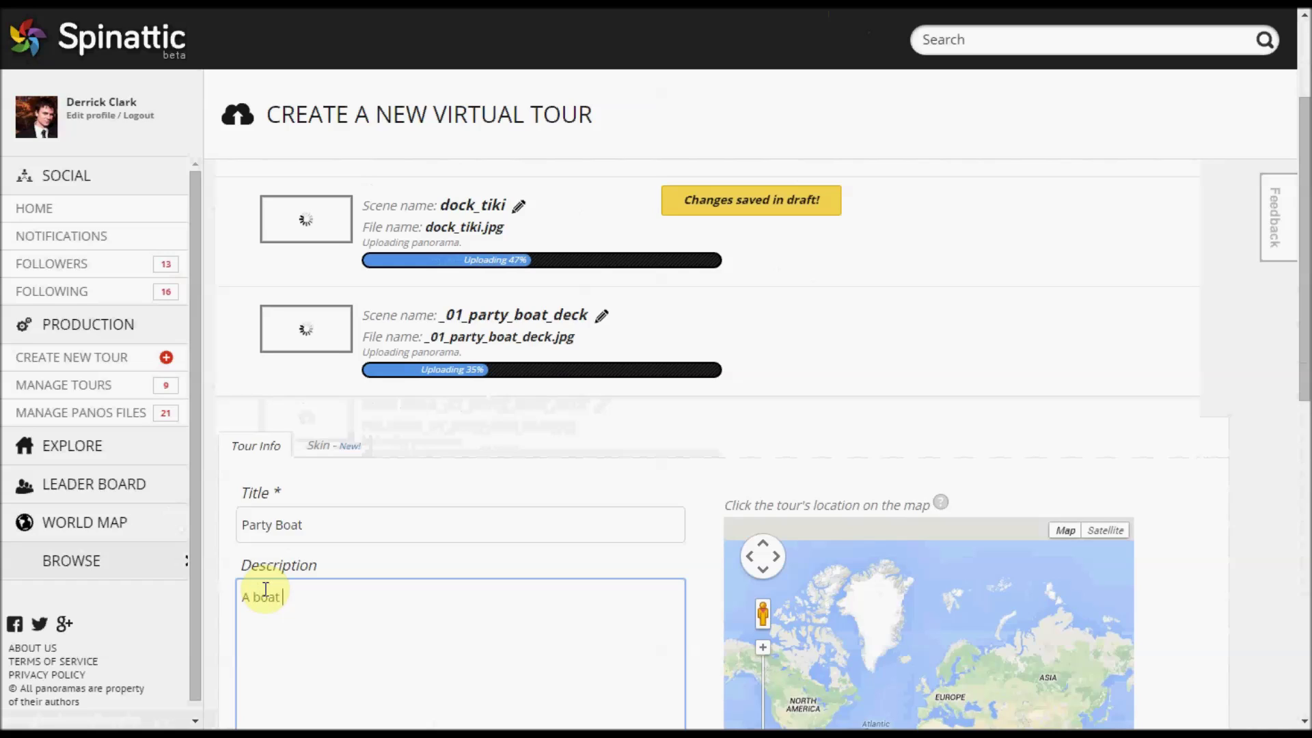
type("in the Finger")
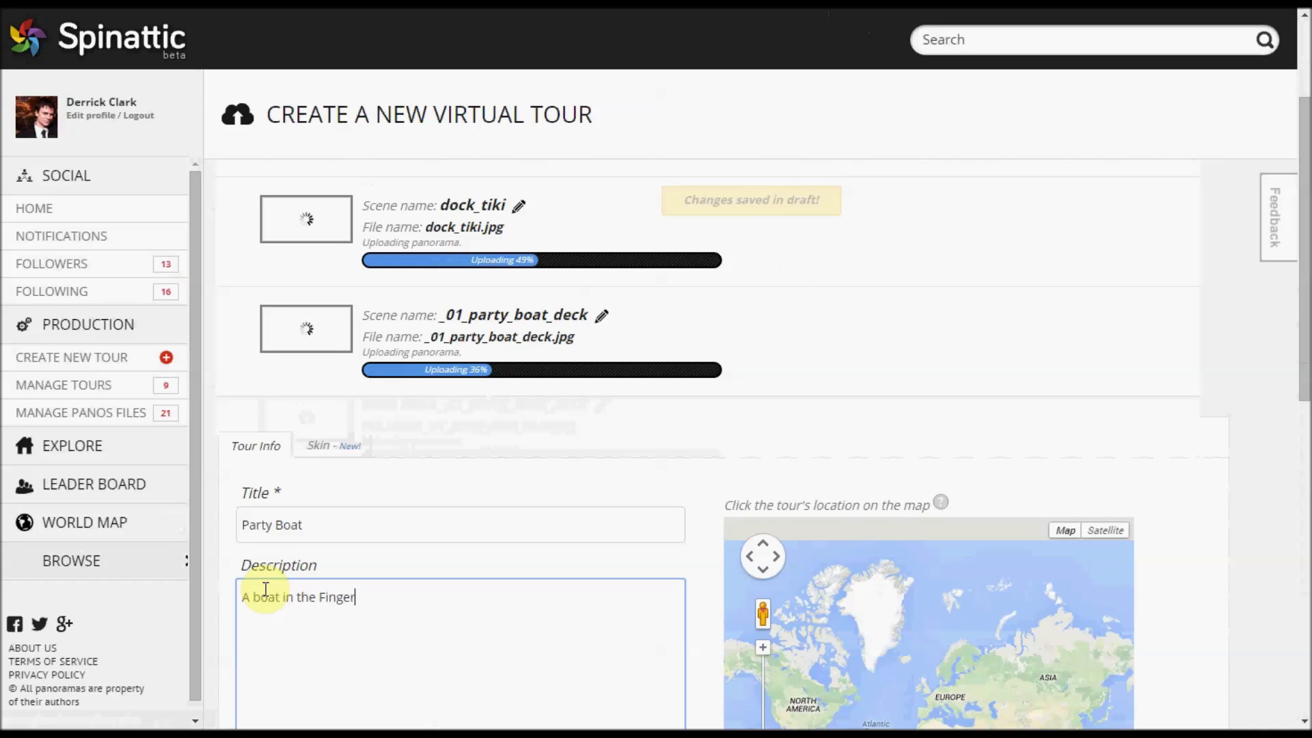
type("lakes")
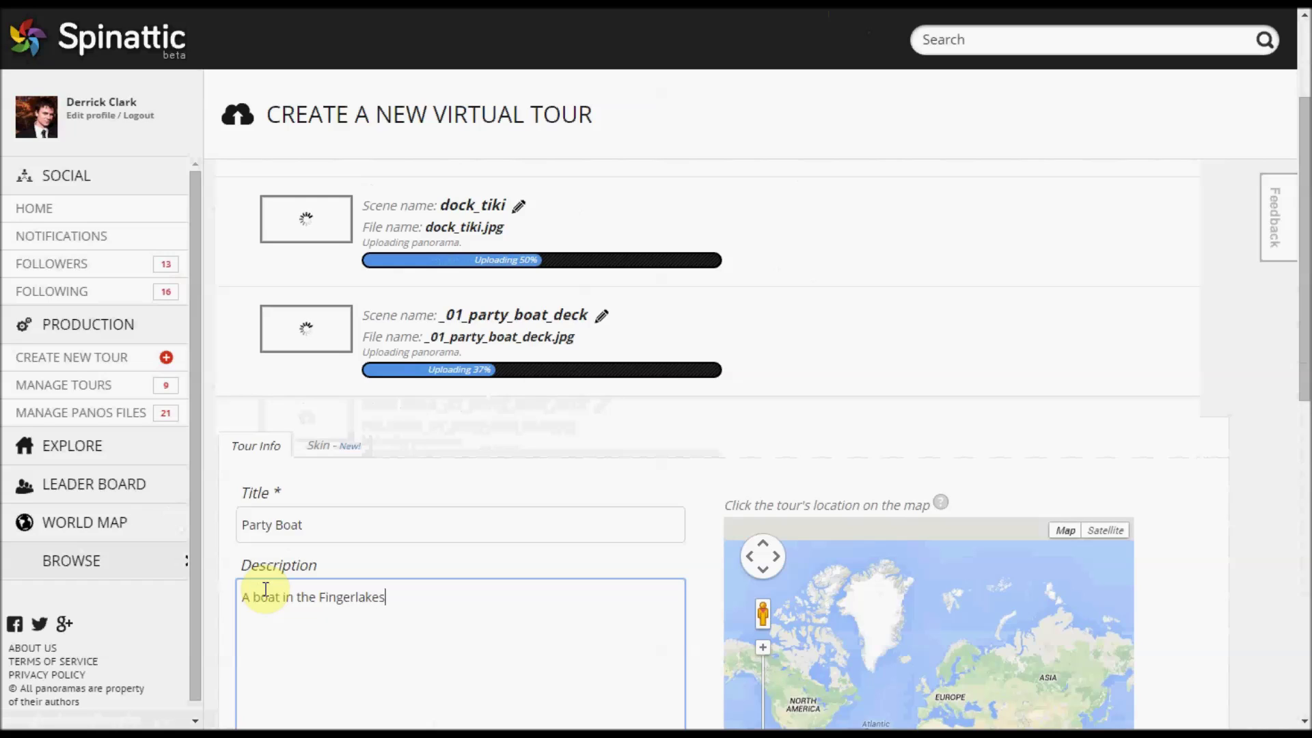
type(" NY.")
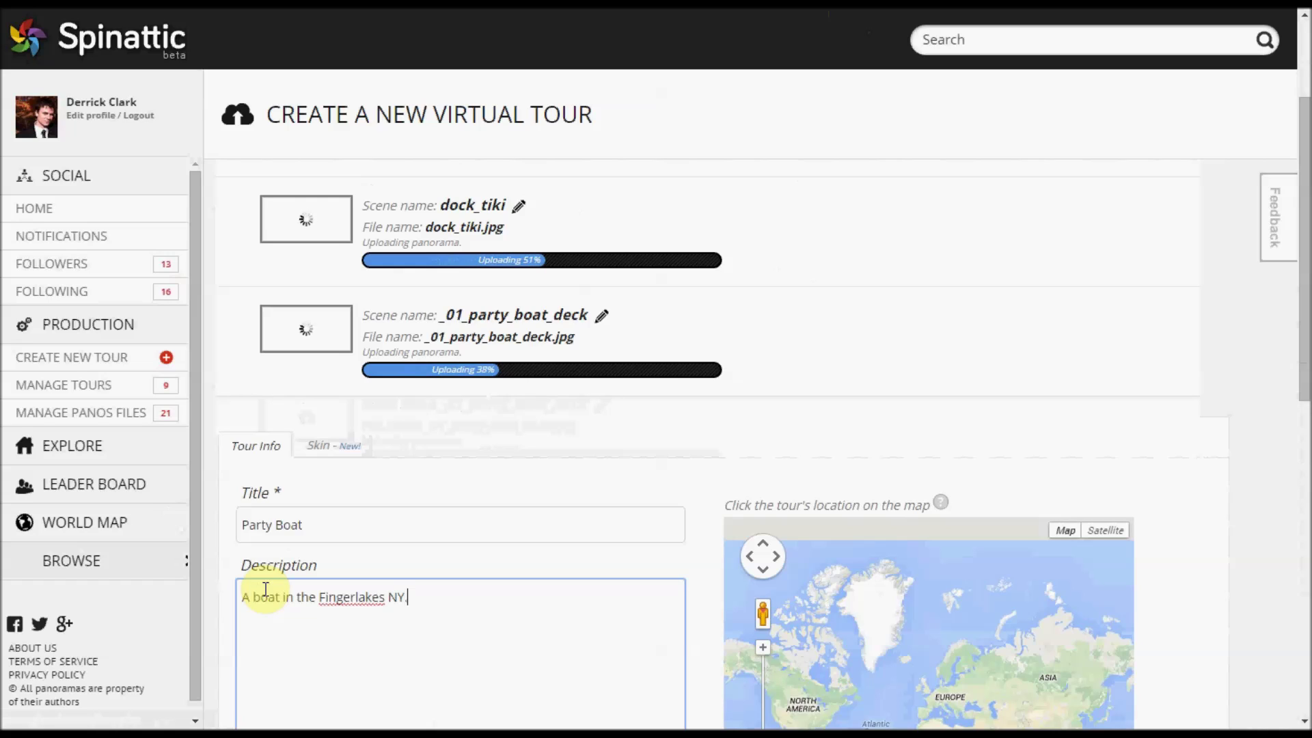
scroll(382, 639, "down", 5)
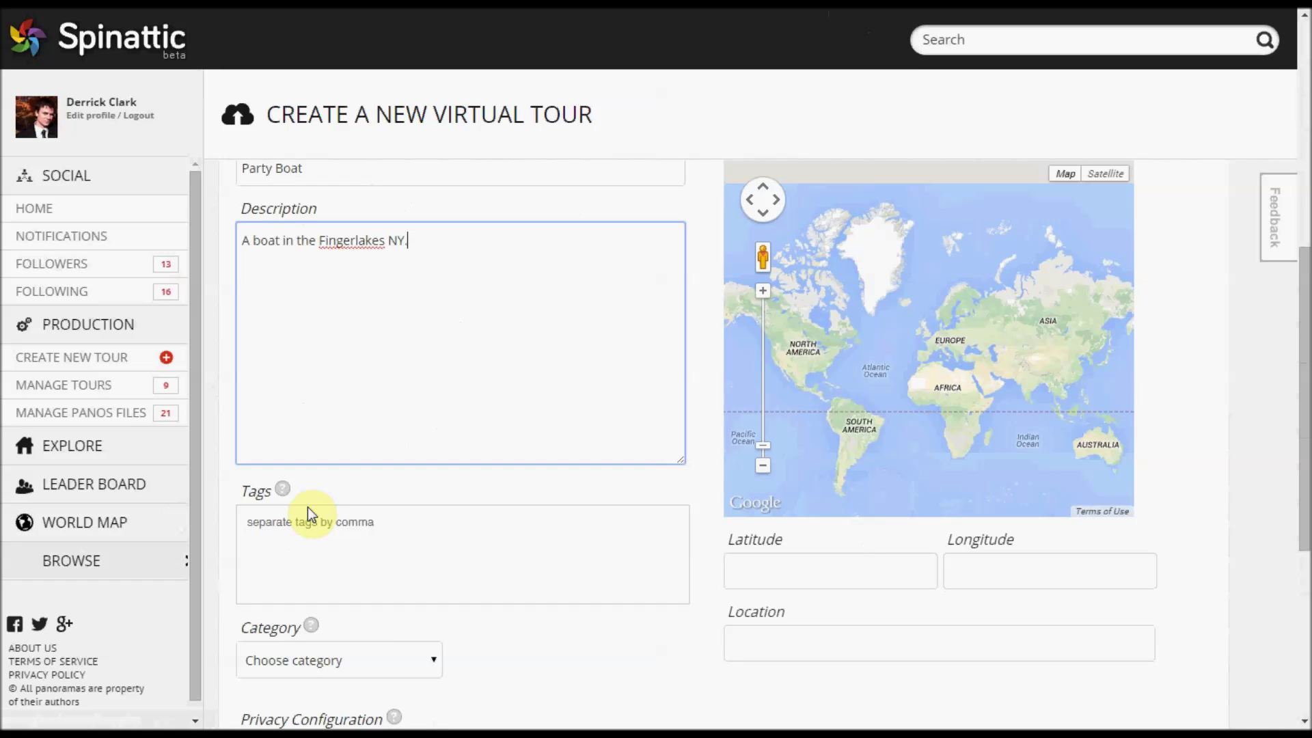
left_click(275, 526)
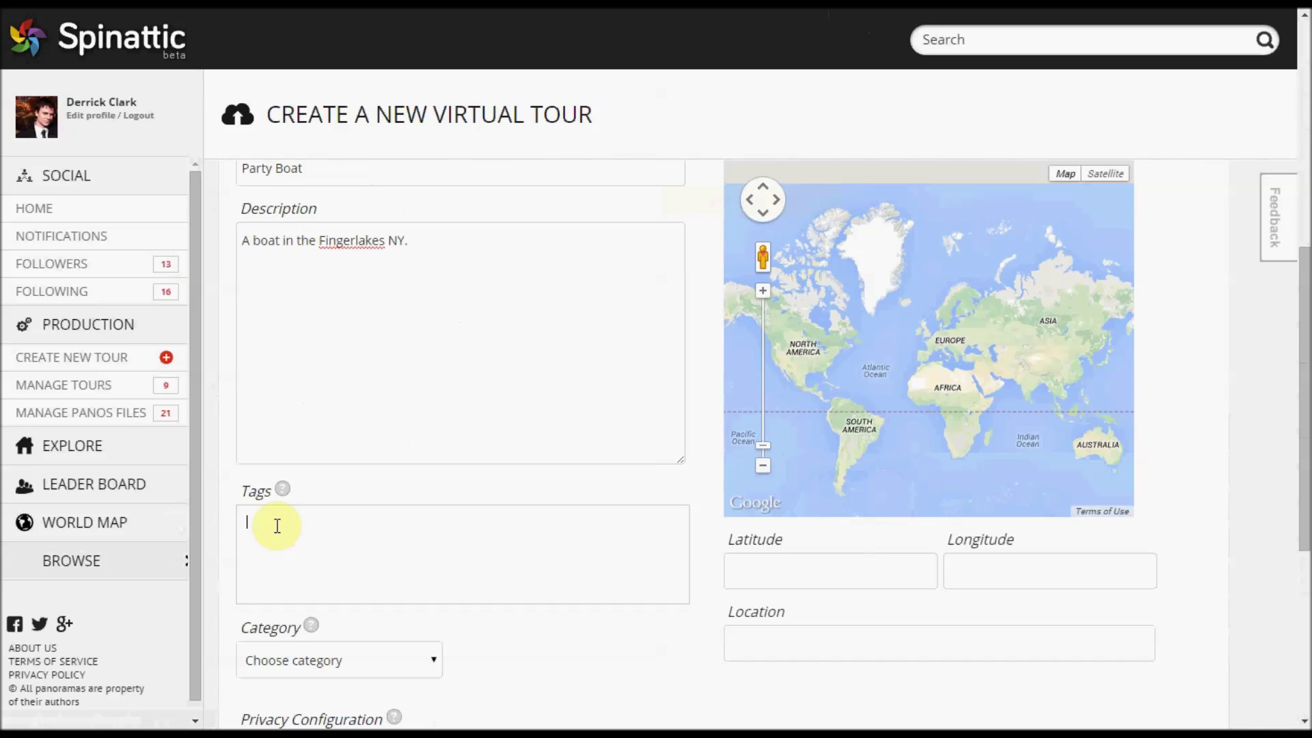
Step: Add the tags 'boat' and 'lake' to the tour
type("boat")
key("Return")
type("lake")
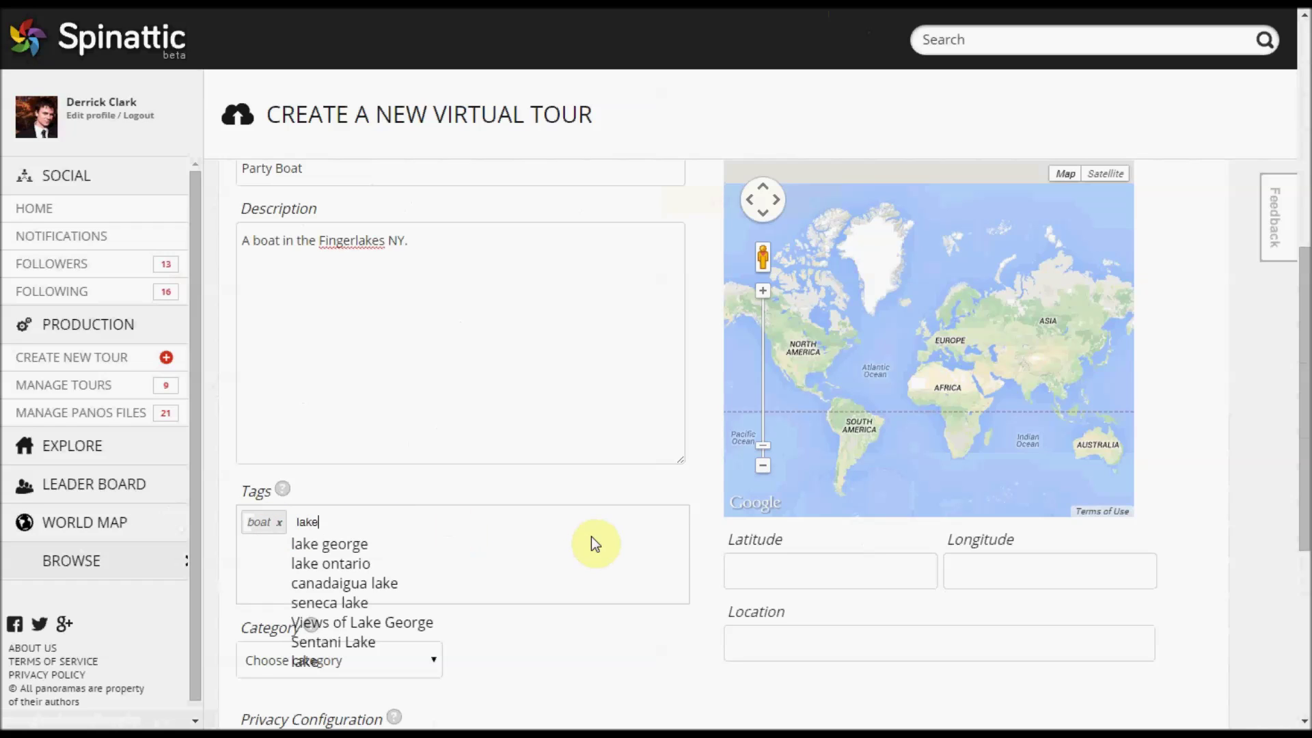
key("Return")
Step: Set the tour category to Vehicles
scroll(417, 533, "down", 3)
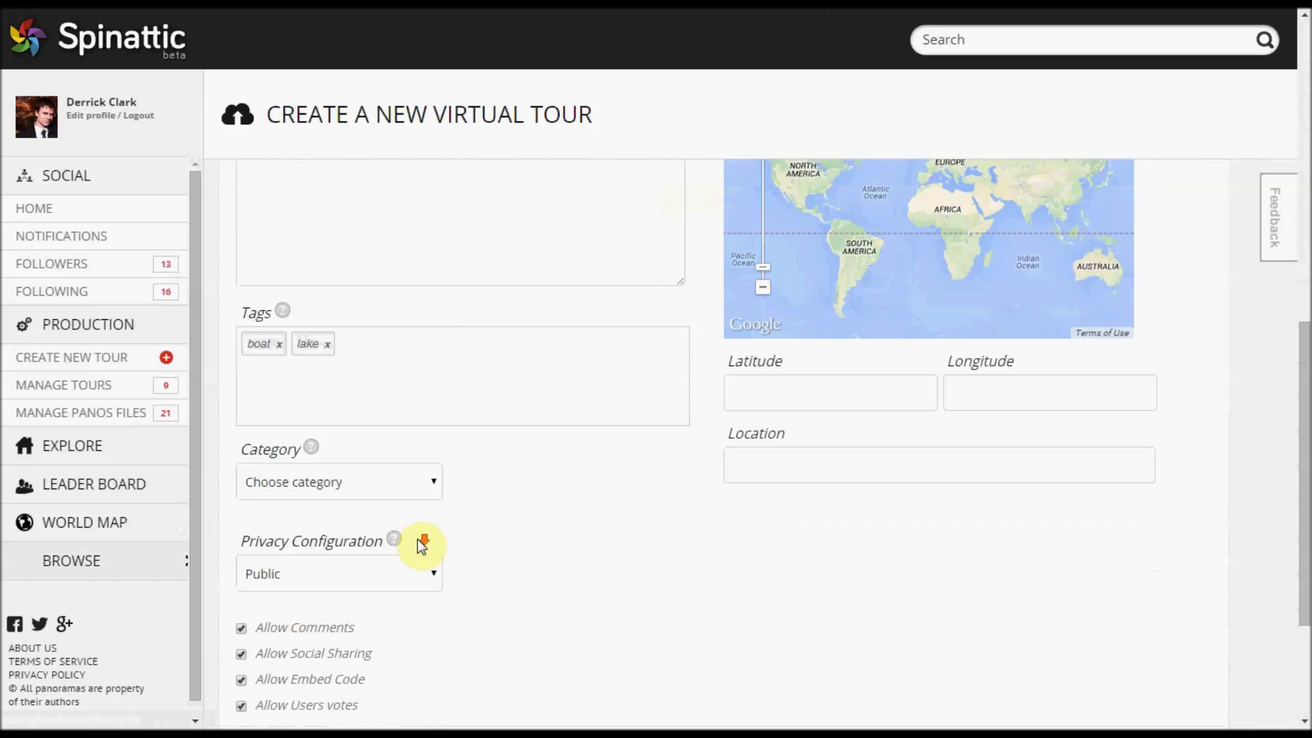
left_click(418, 494)
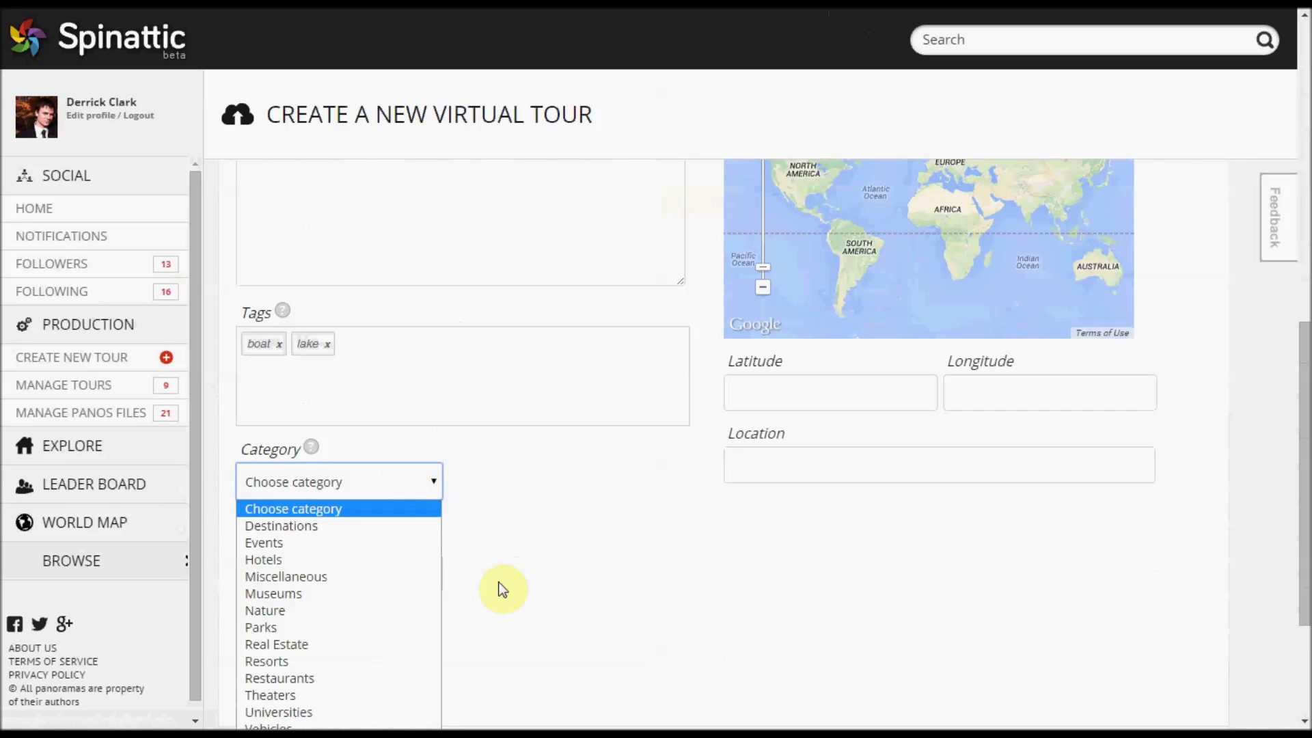
scroll(501, 585, "down", 3)
scroll(502, 585, "up", 3)
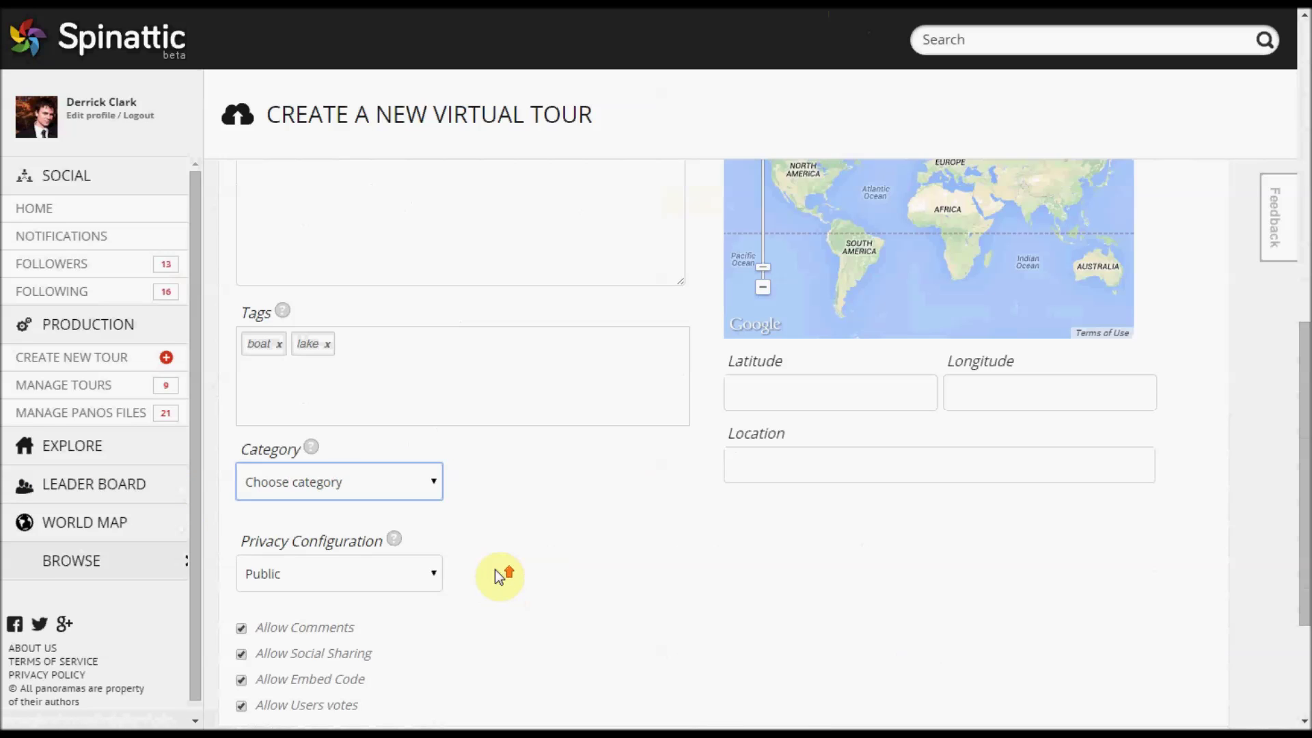
left_click(424, 483)
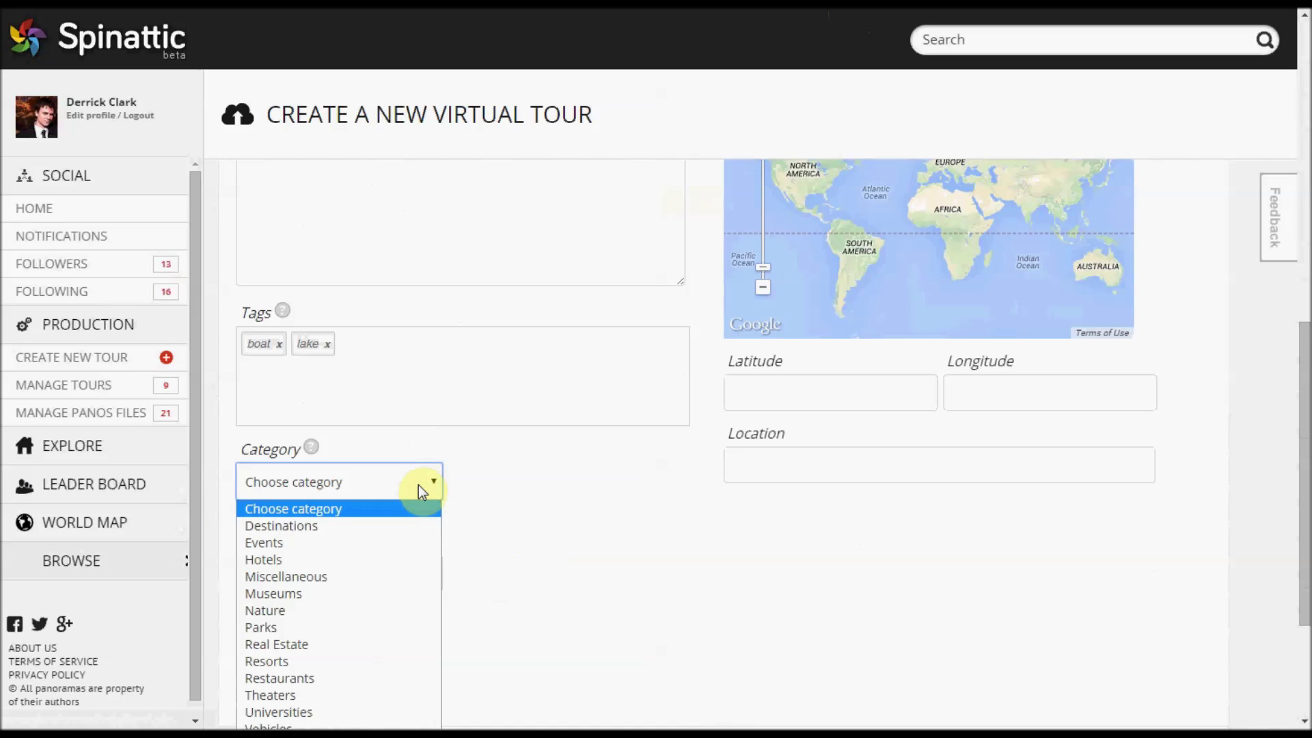
left_click(328, 719)
scroll(565, 511, "down", 2)
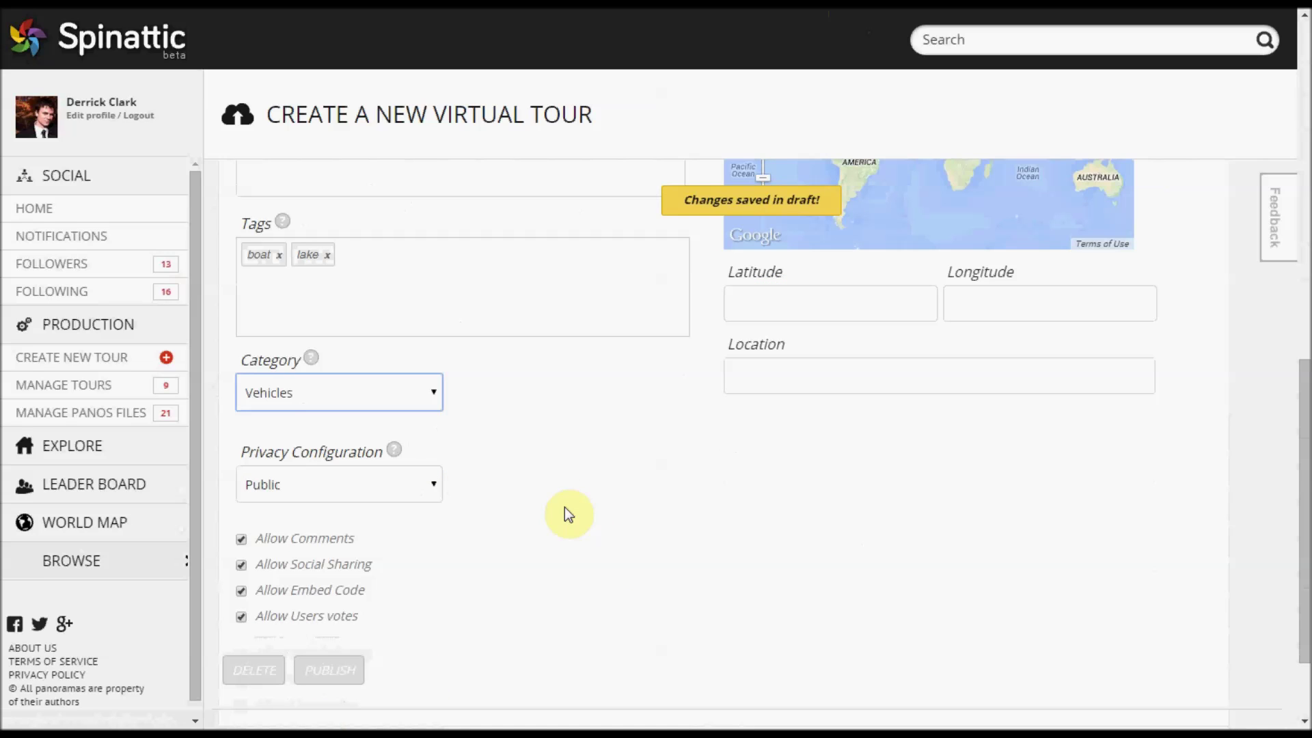
left_click(428, 488)
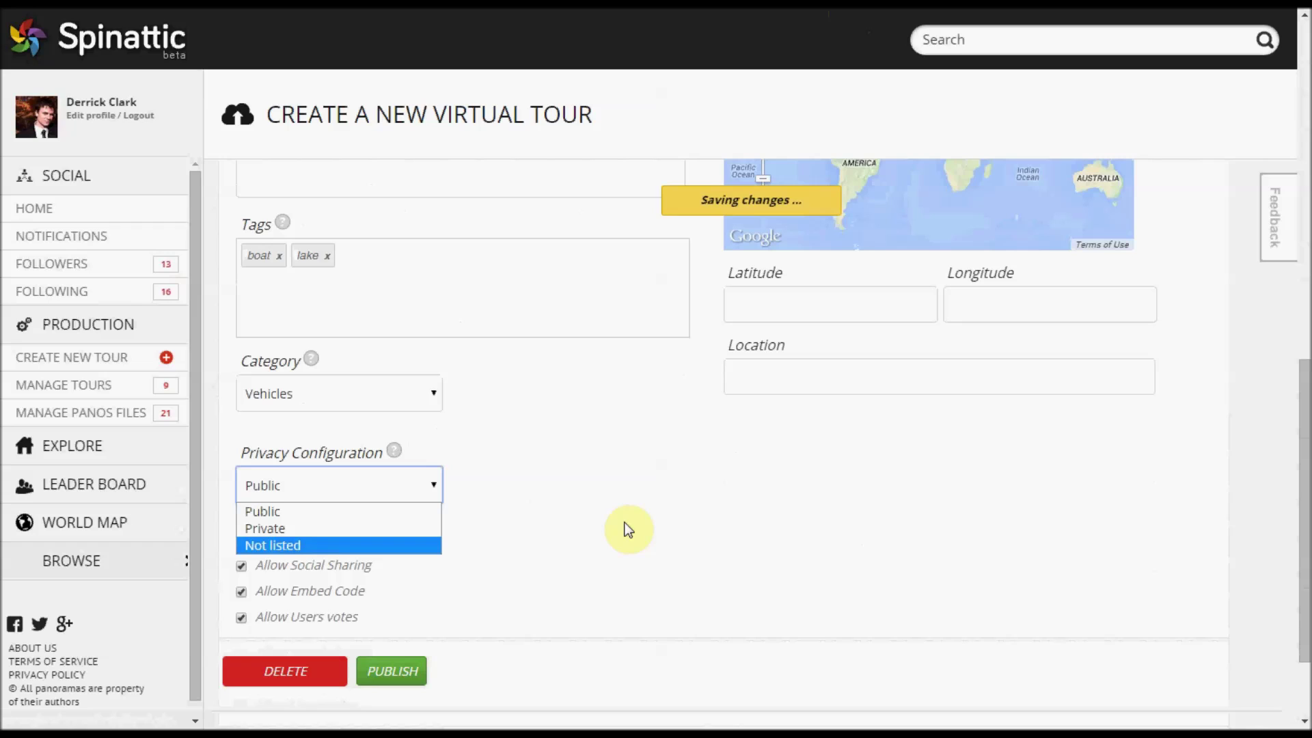
left_click(462, 496)
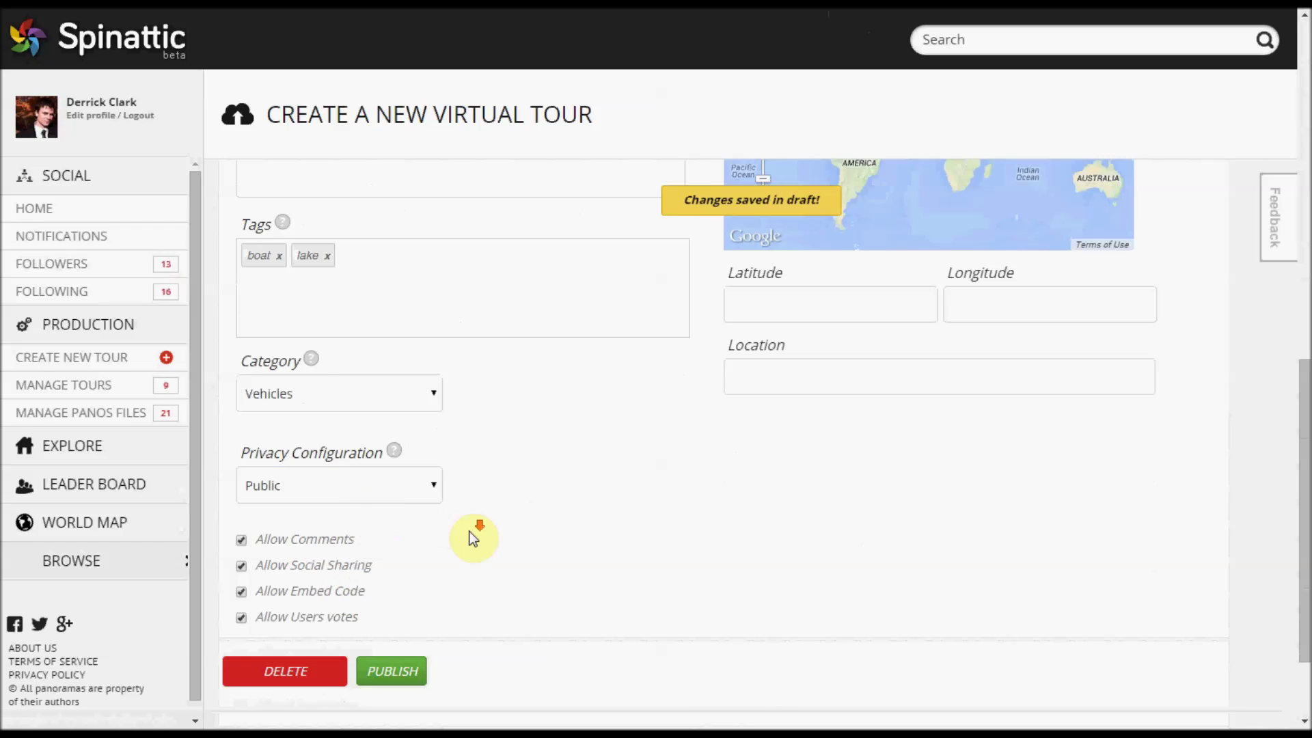
scroll(471, 537, "down", 2)
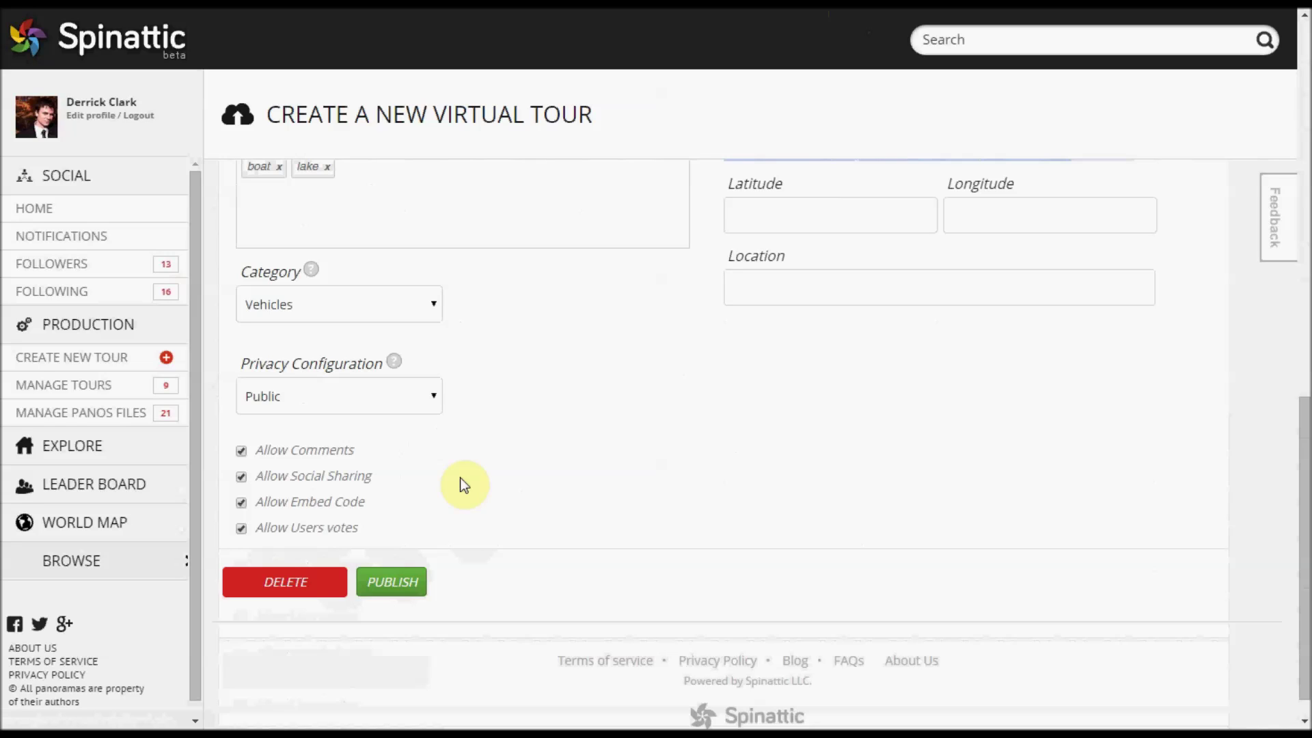
scroll(464, 485, "up", 1)
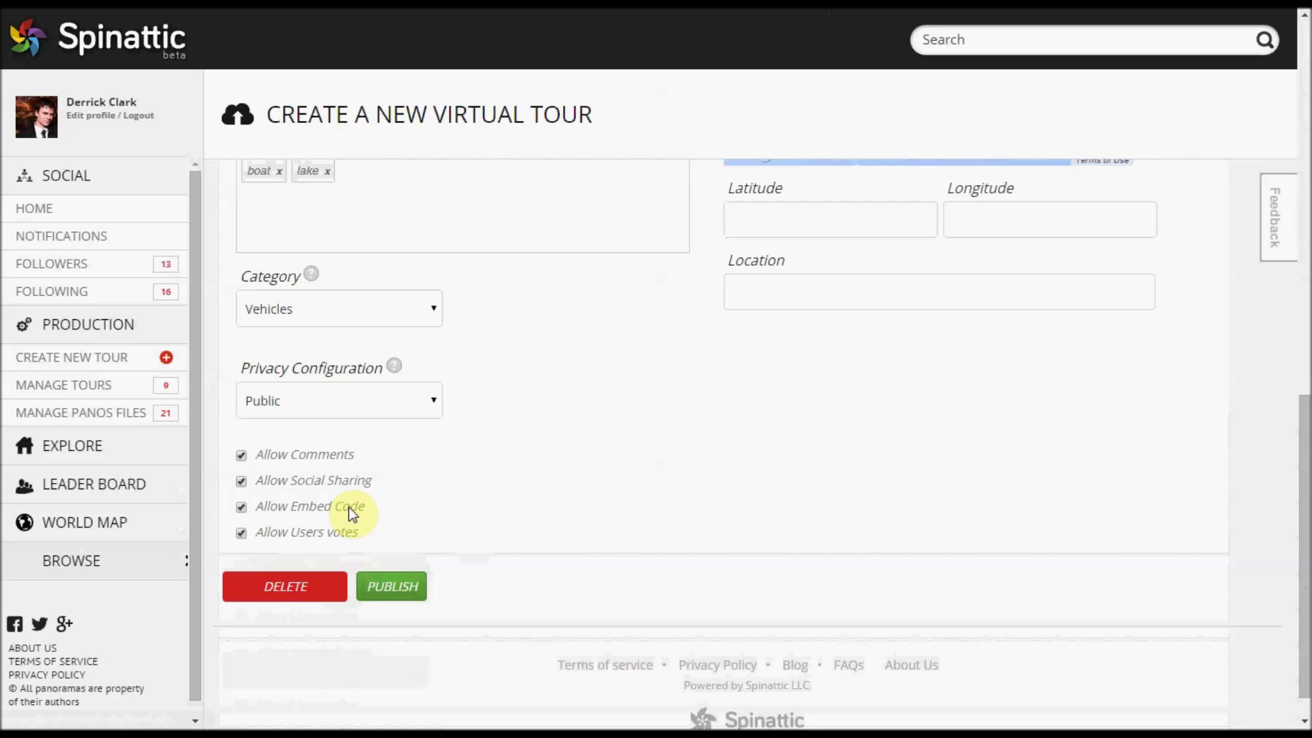
Step: Drop the map pin on Seneca Lake's north shore near Geneva (42.869, -76.939)
scroll(938, 540, "up", 5)
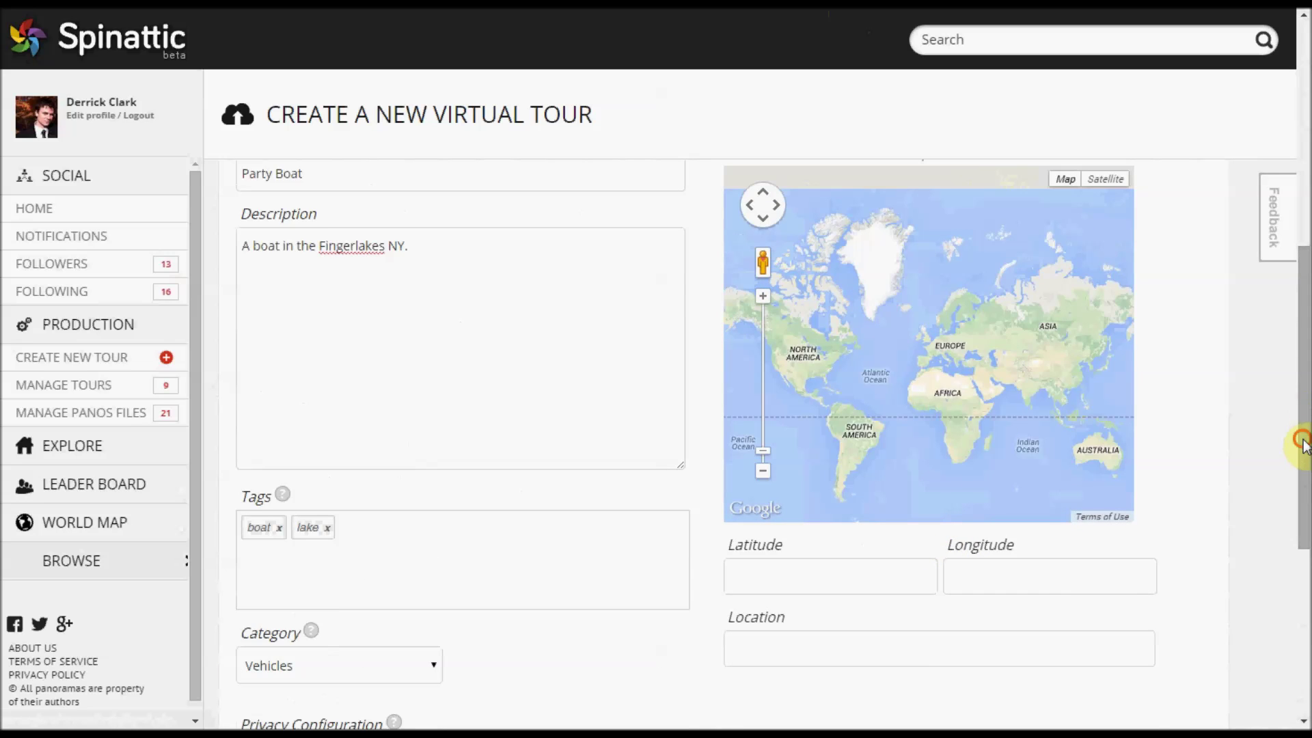
left_click_drag(1302, 439, 1305, 351)
scroll(834, 413, "down", 2)
scroll(900, 414, "up", 3)
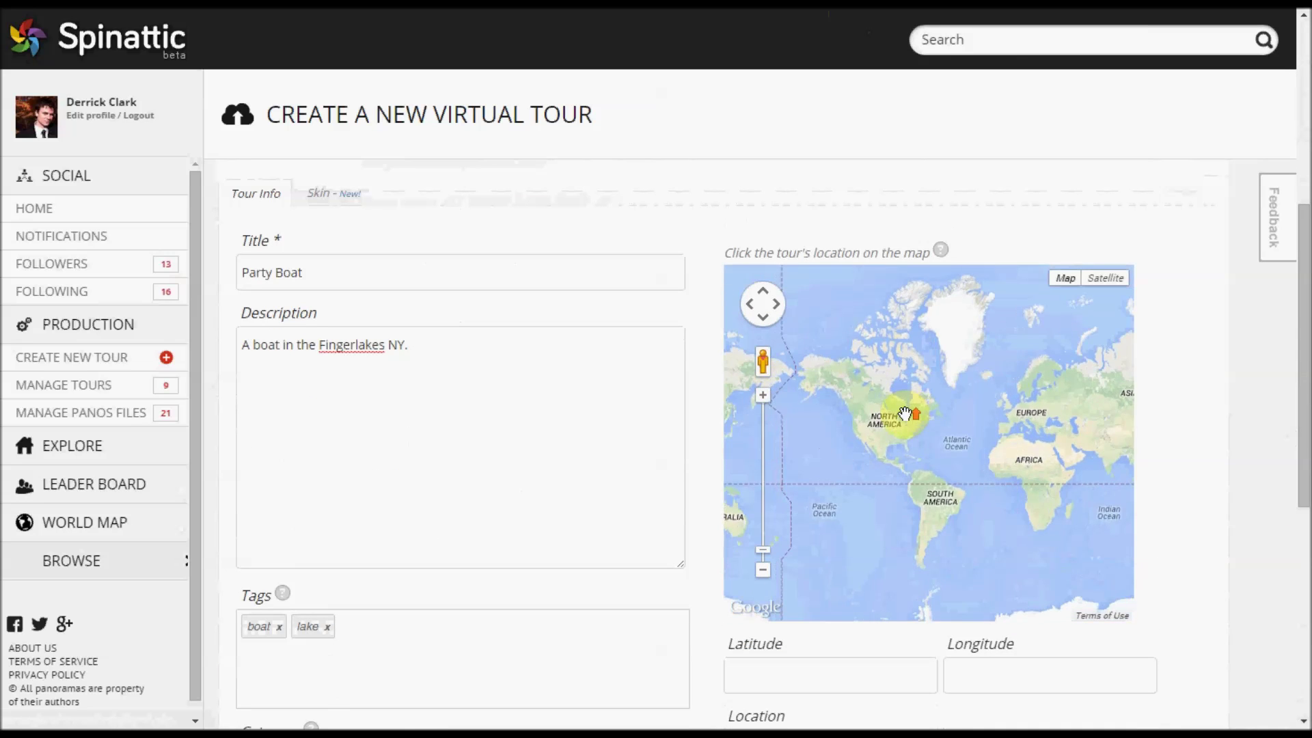
scroll(957, 521, "up", 2)
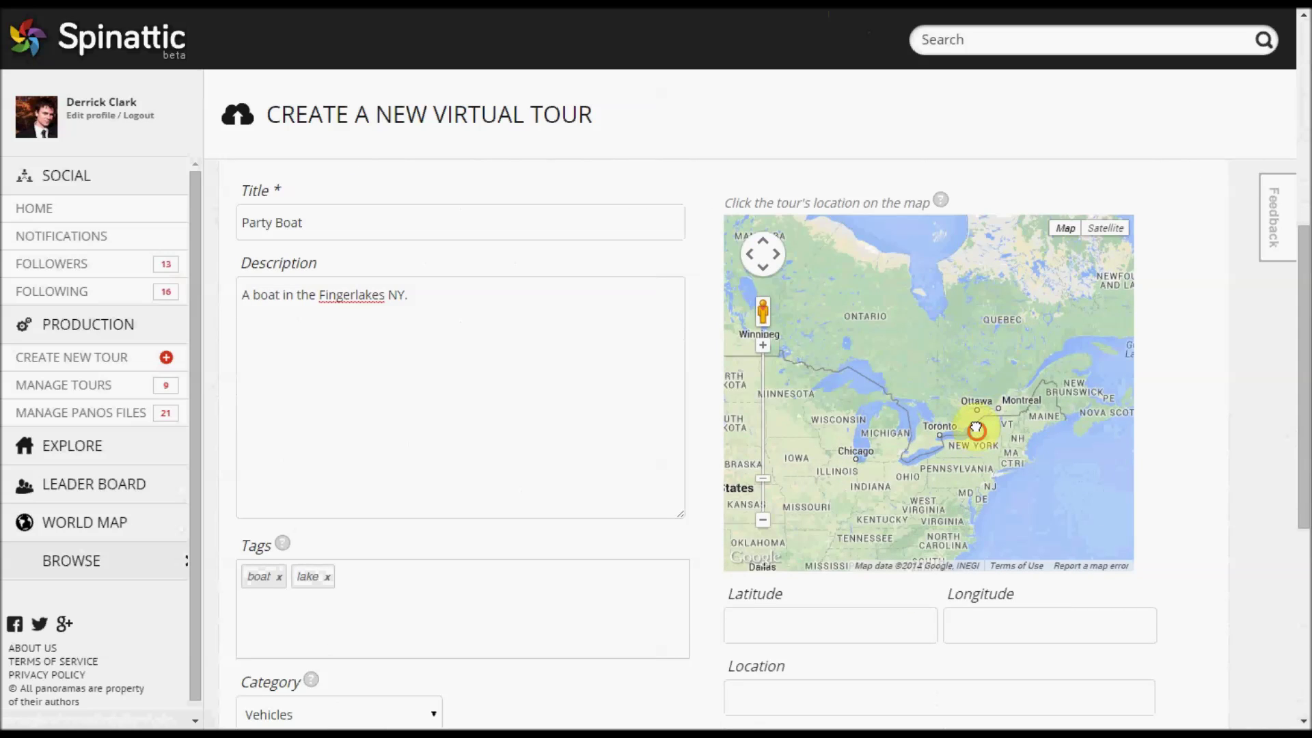
left_click_drag(984, 427, 981, 335)
scroll(984, 338, "up", 2)
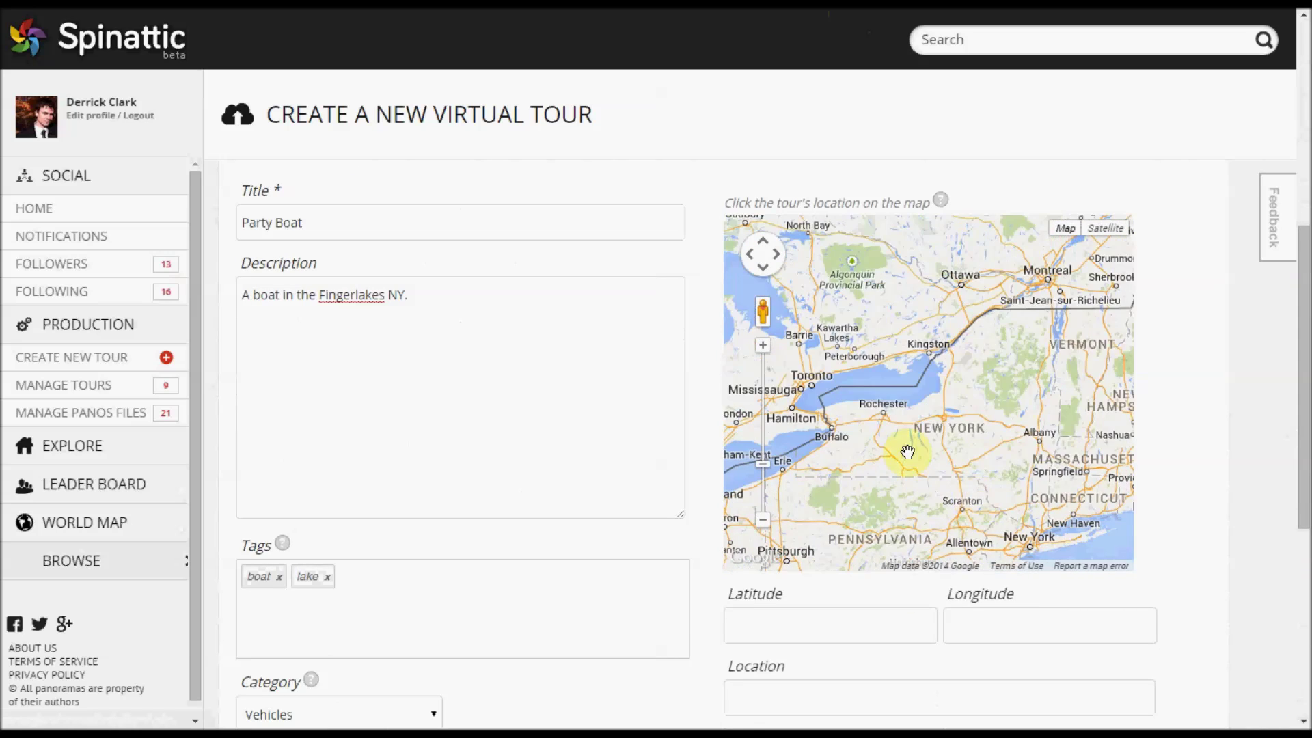
scroll(906, 441, "up", 1)
scroll(906, 441, "up", 3)
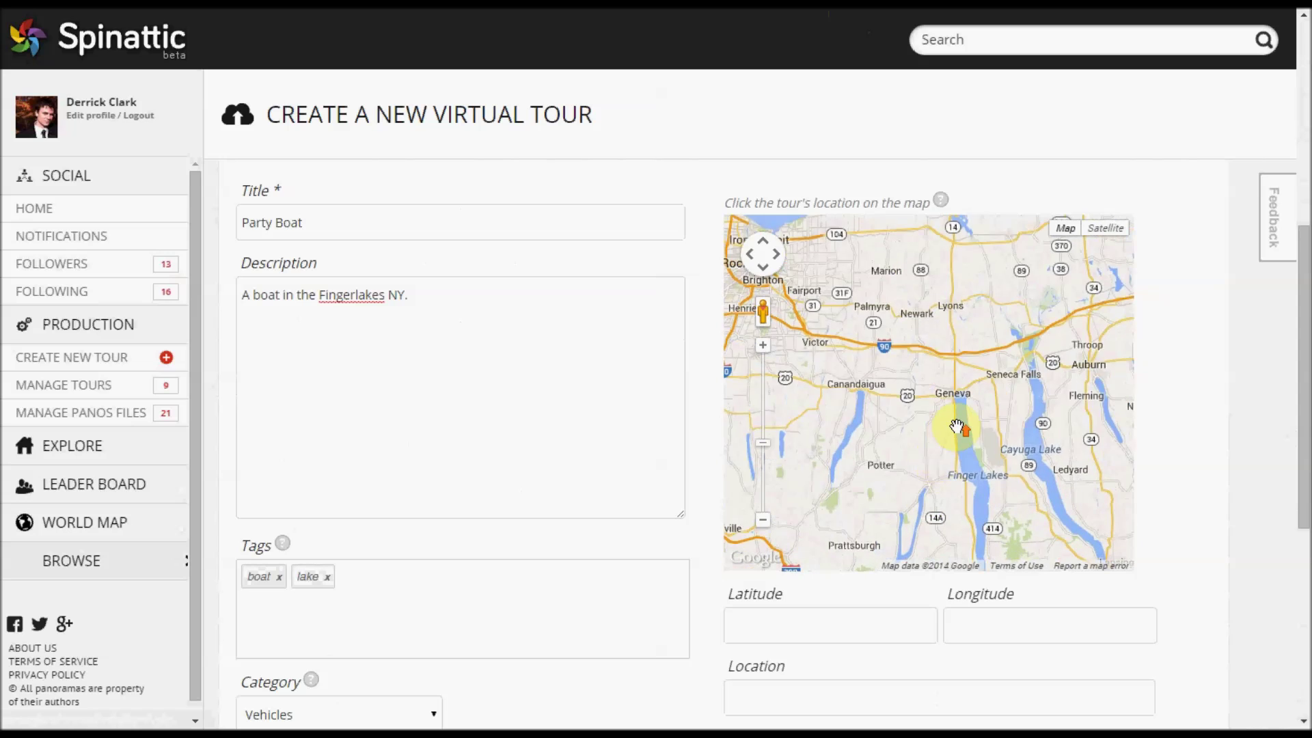
scroll(1016, 389, "up", 4)
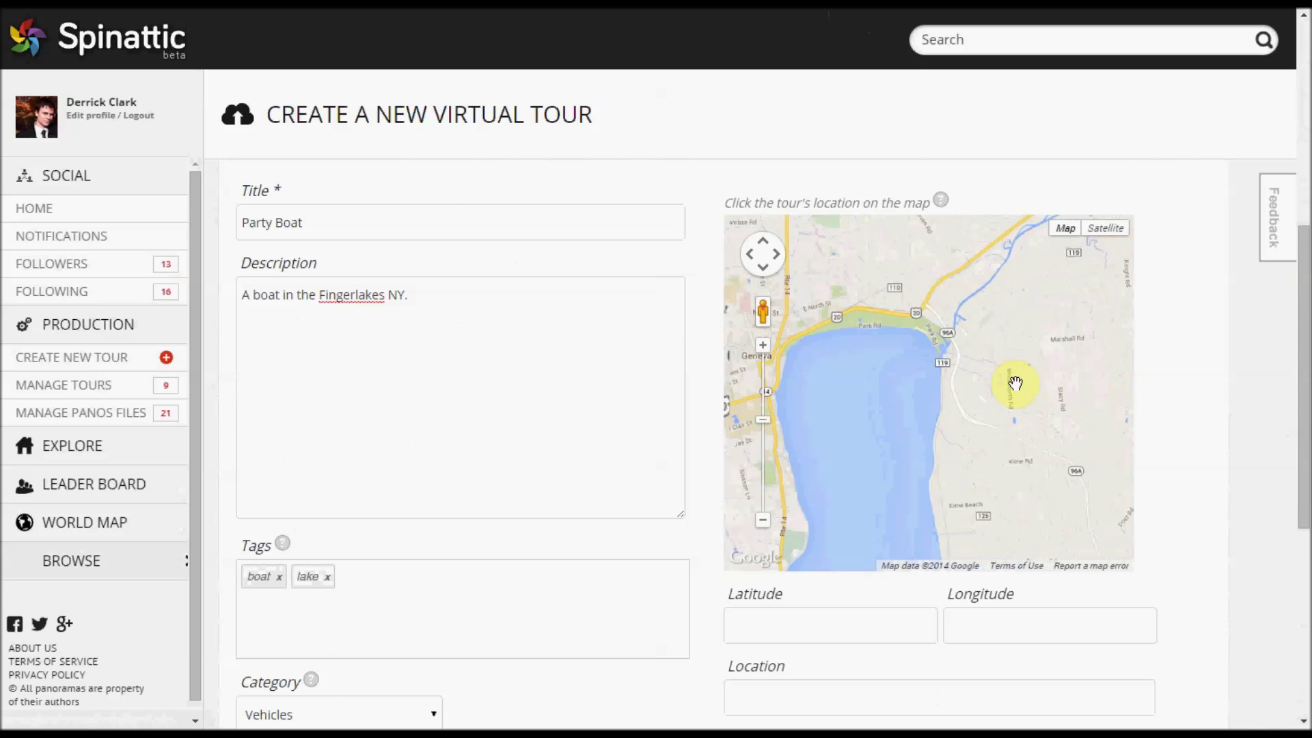
scroll(984, 423, "up", 3)
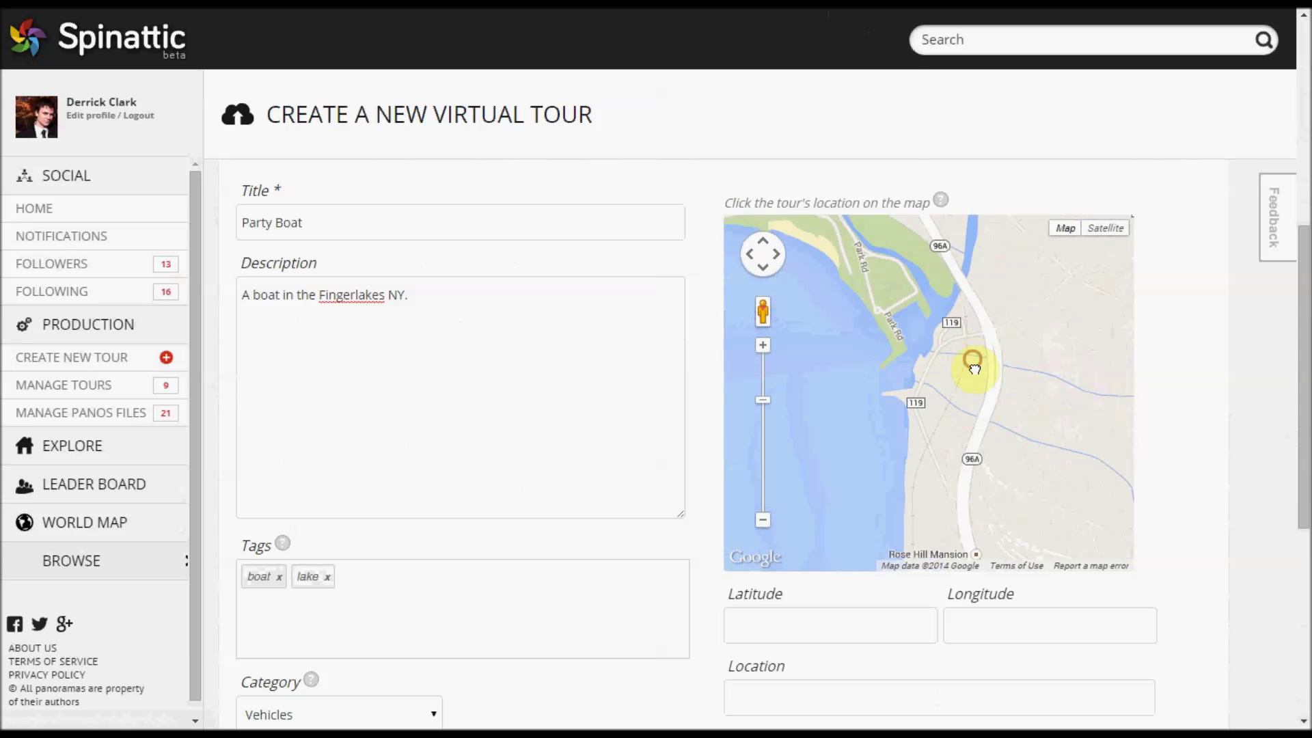
scroll(982, 422, "up", 1)
left_click(894, 390)
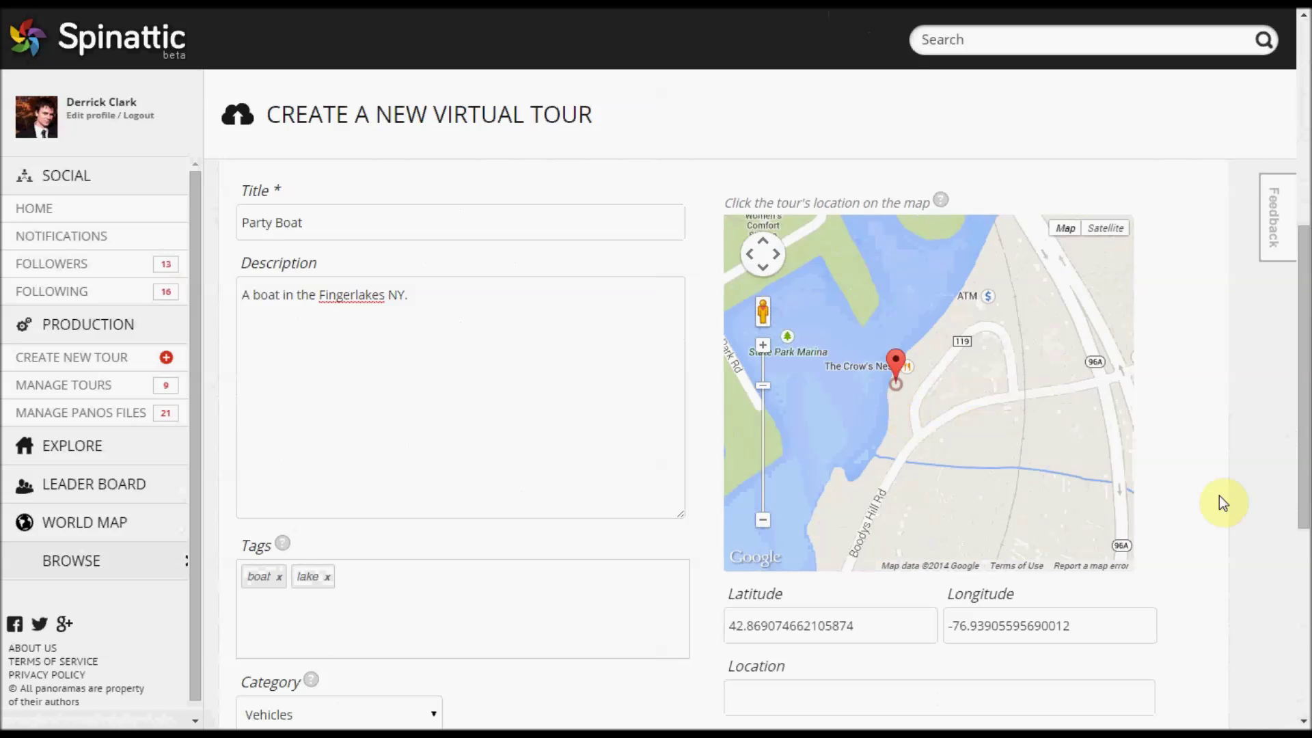
left_click_drag(1303, 318, 1305, 154)
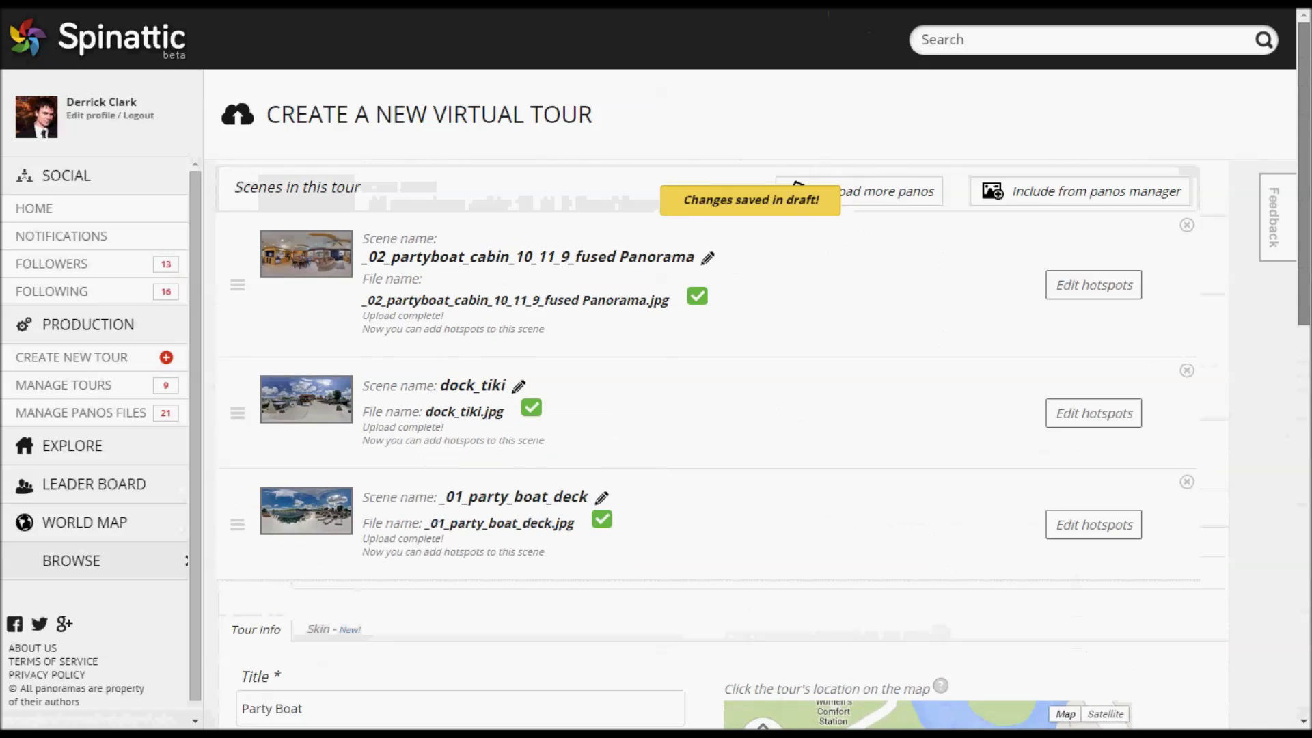
Step: Publish the Party Boat tour, confirm the saved notice, and view its public page
scroll(307, 263, "down", 4)
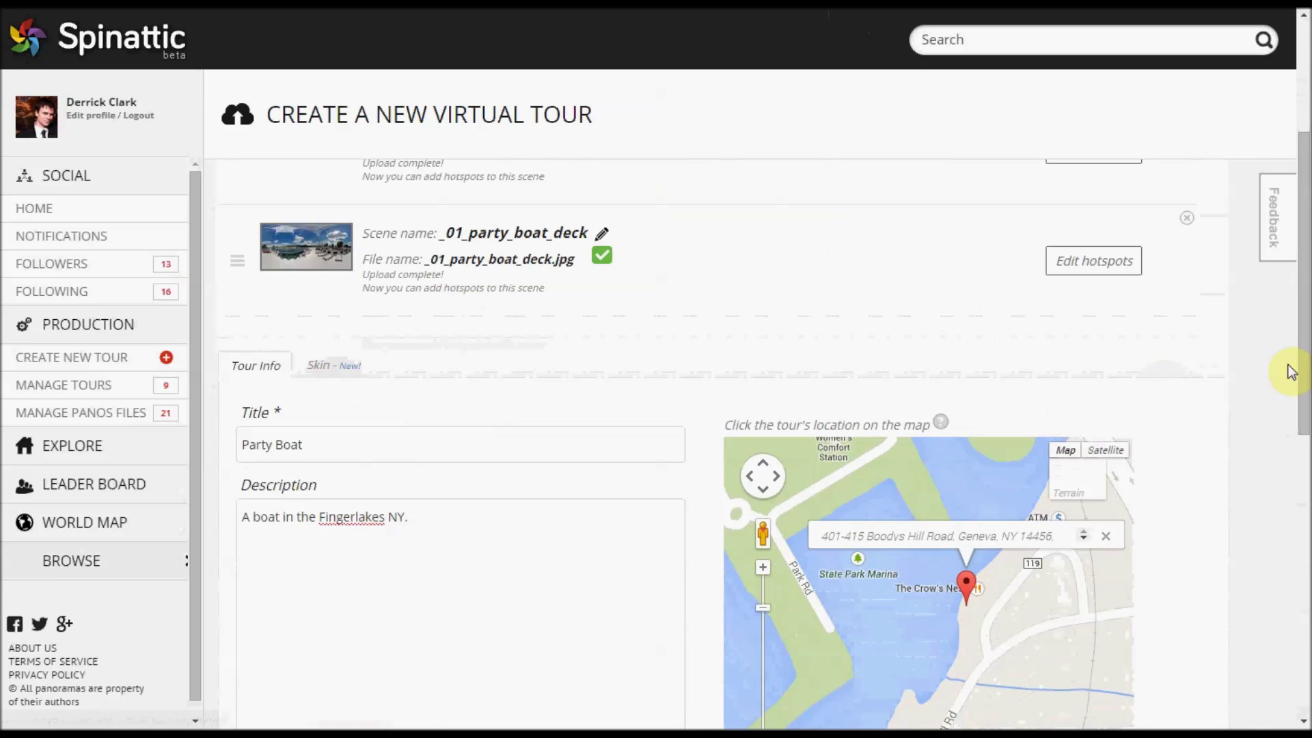
left_click_drag(1304, 371, 1305, 513)
scroll(1127, 615, "down", 5)
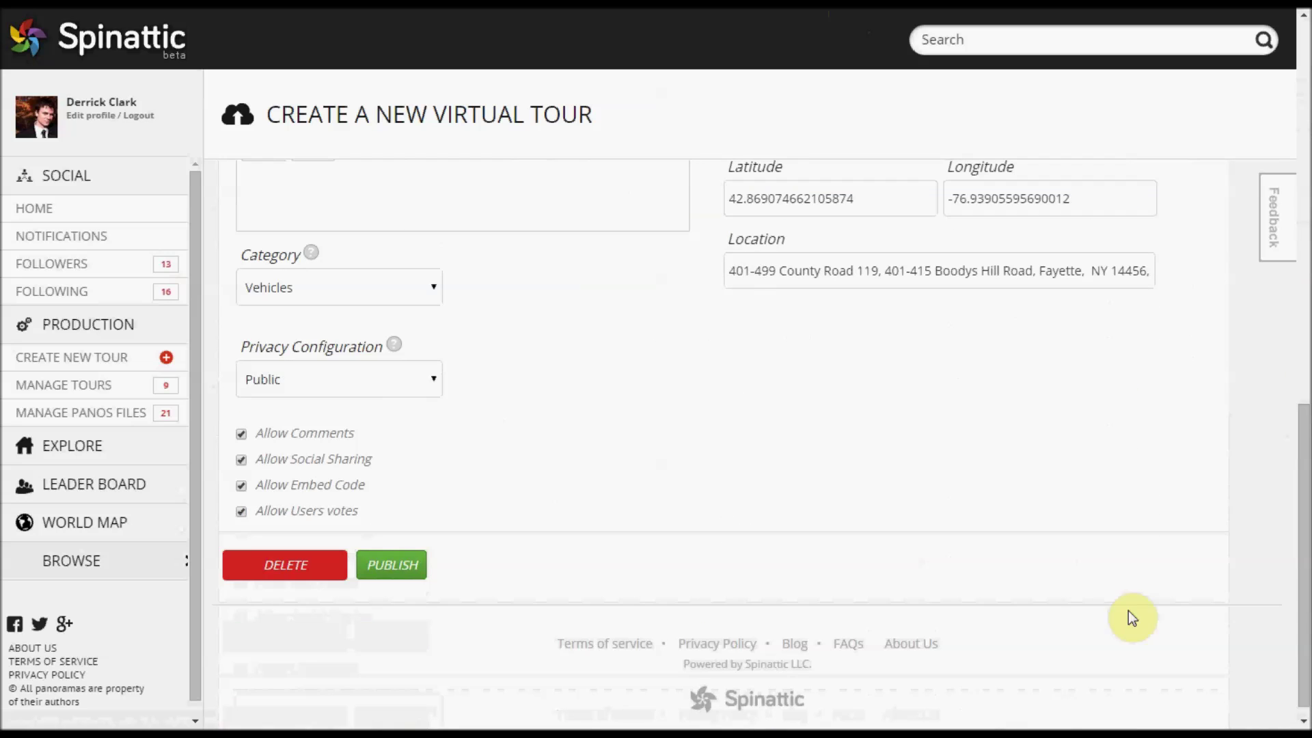
left_click(390, 564)
left_click(639, 166)
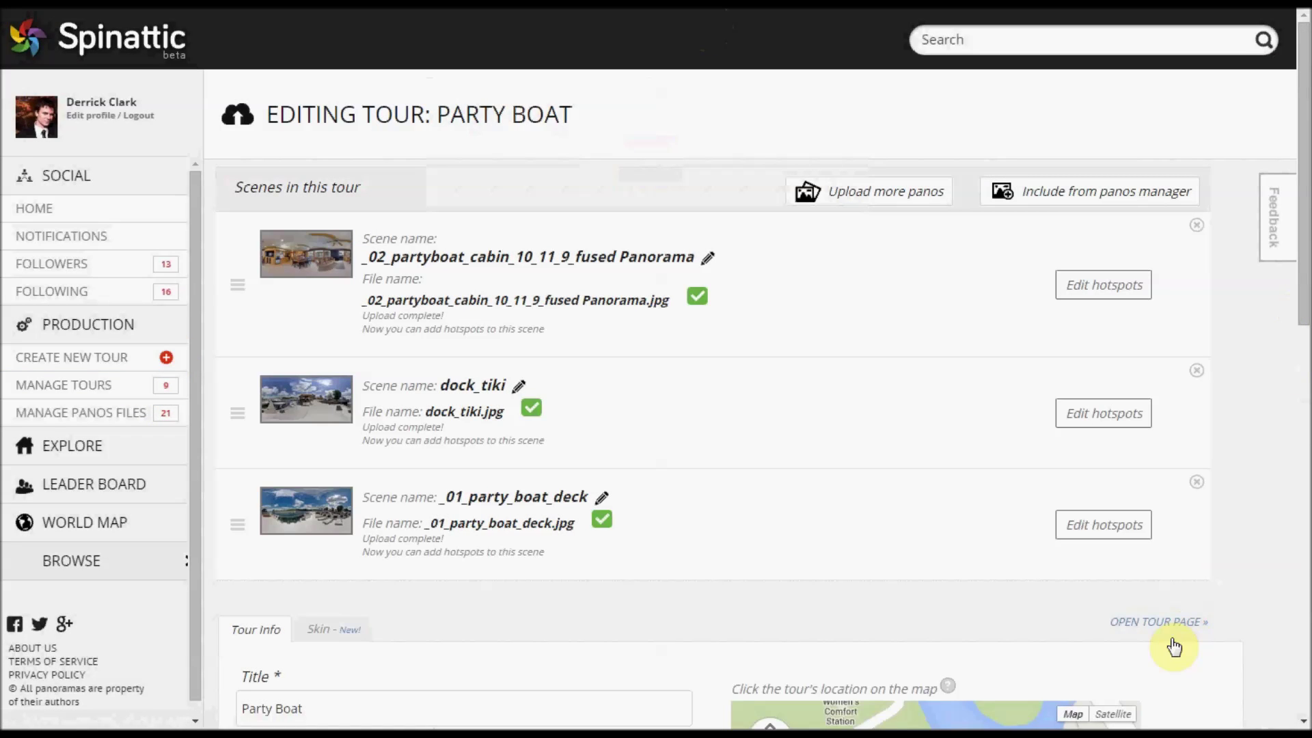
left_click(1148, 630)
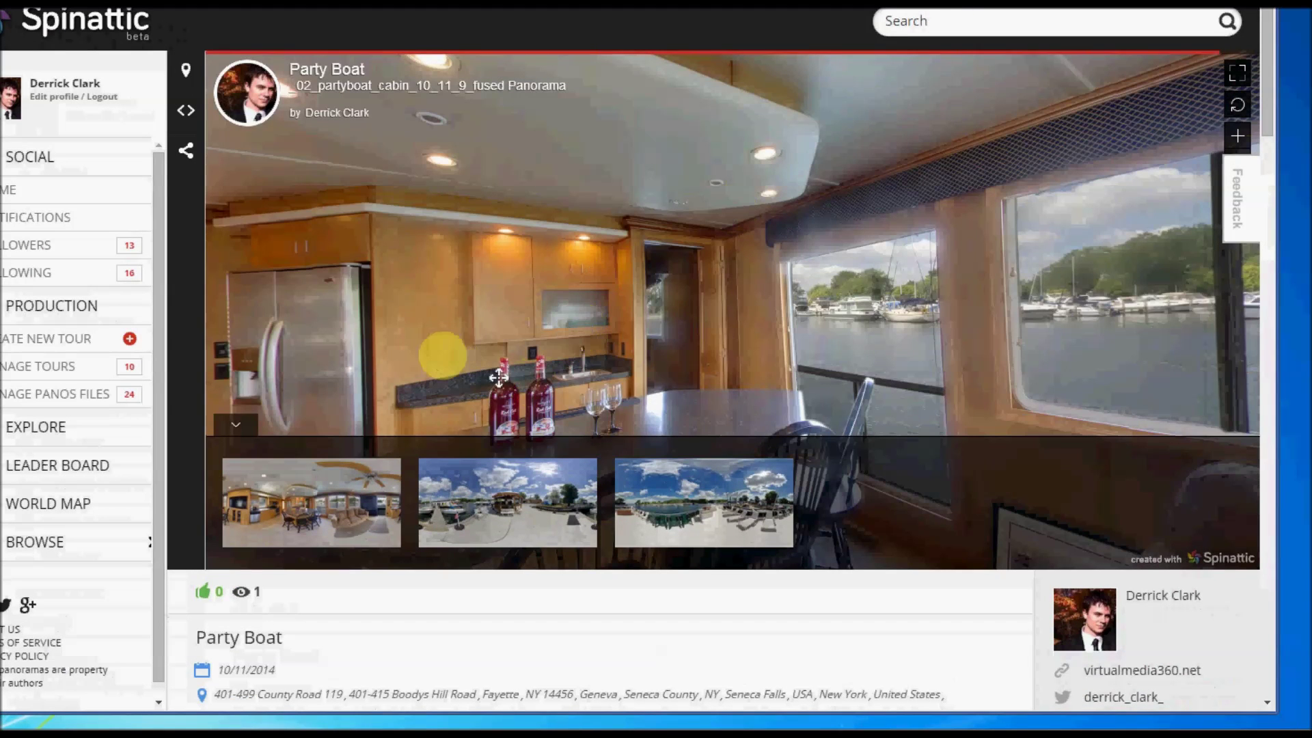
left_click_drag(532, 351, 770, 366)
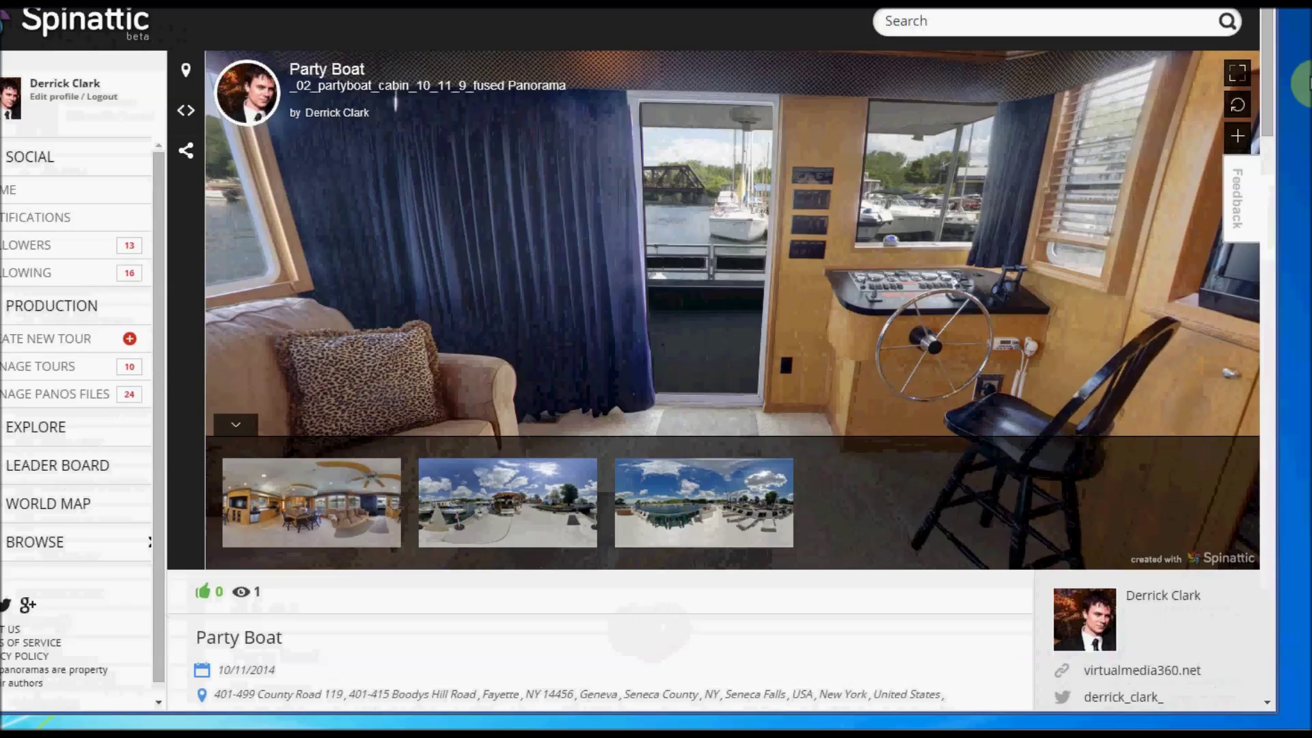
left_click_drag(1265, 113, 1268, 73)
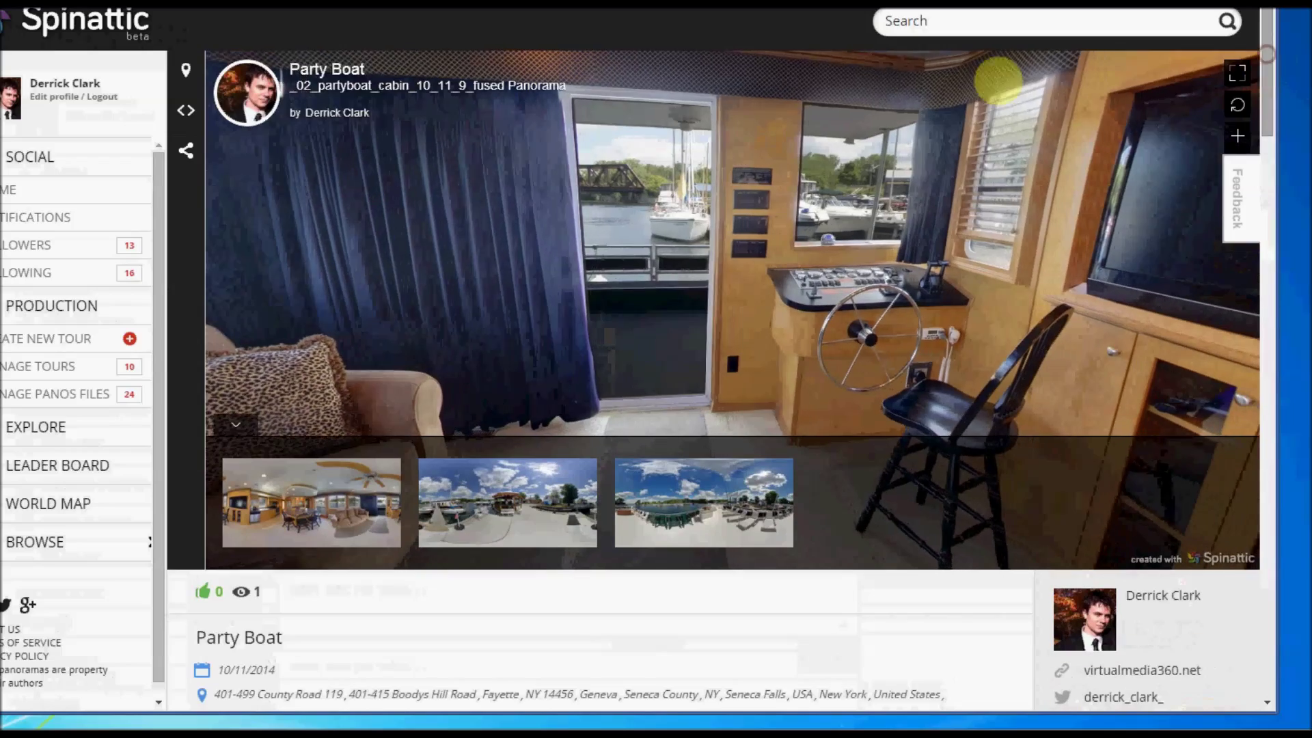